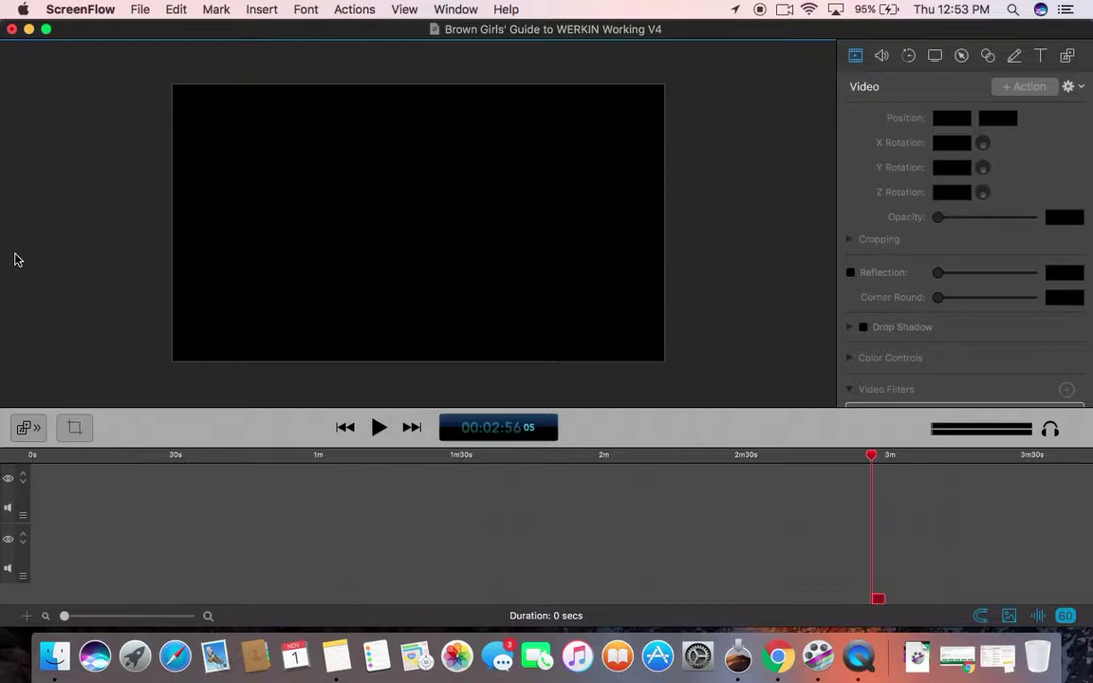
pyautogui.click(141, 12)
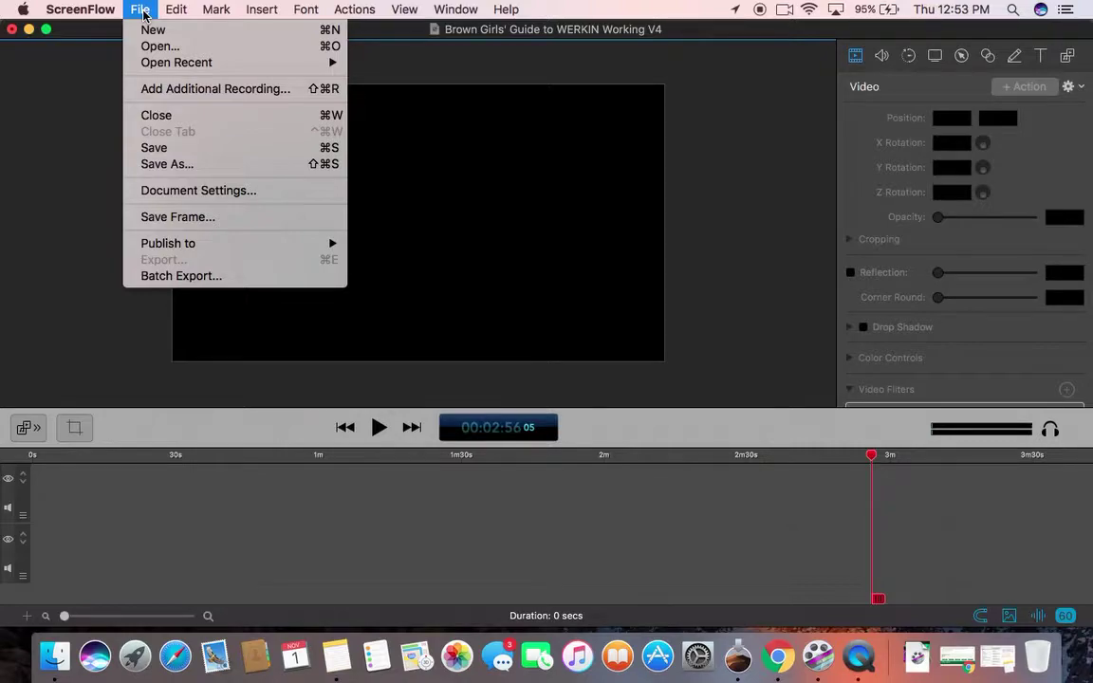
pyautogui.click(161, 34)
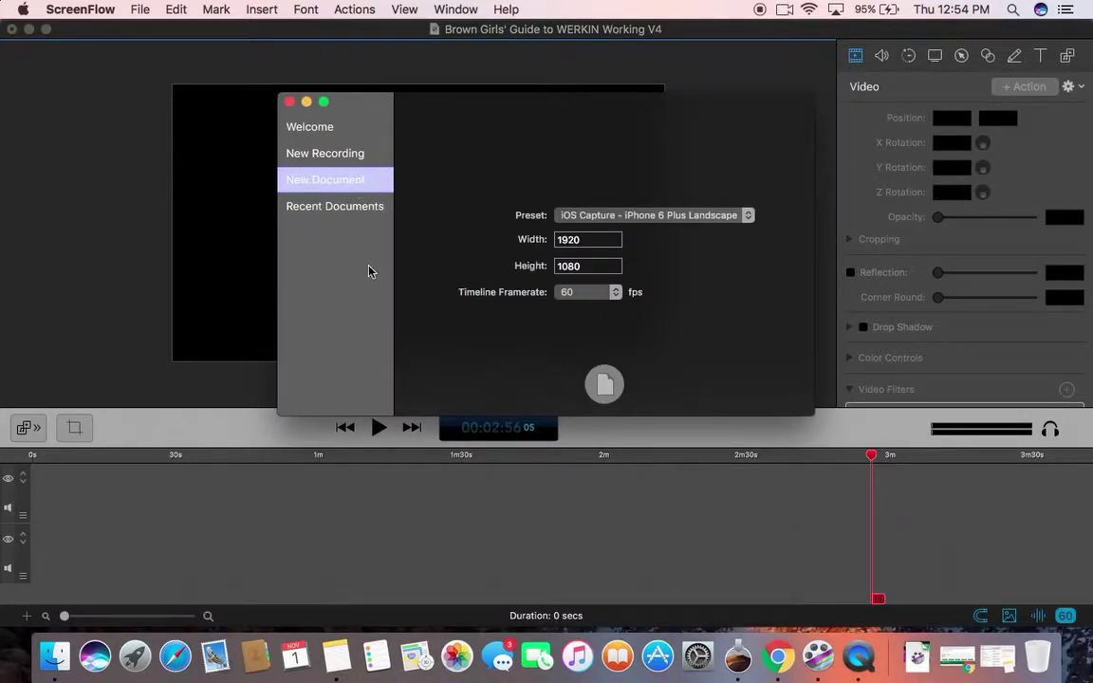
pyautogui.click(748, 215)
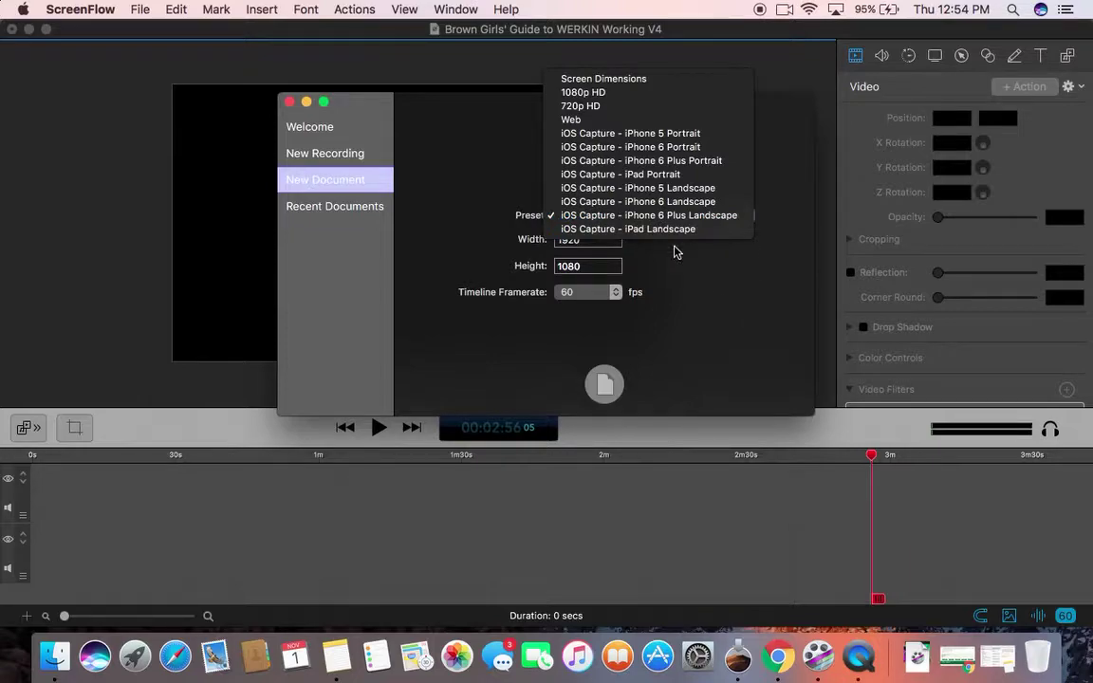
pyautogui.click(719, 334)
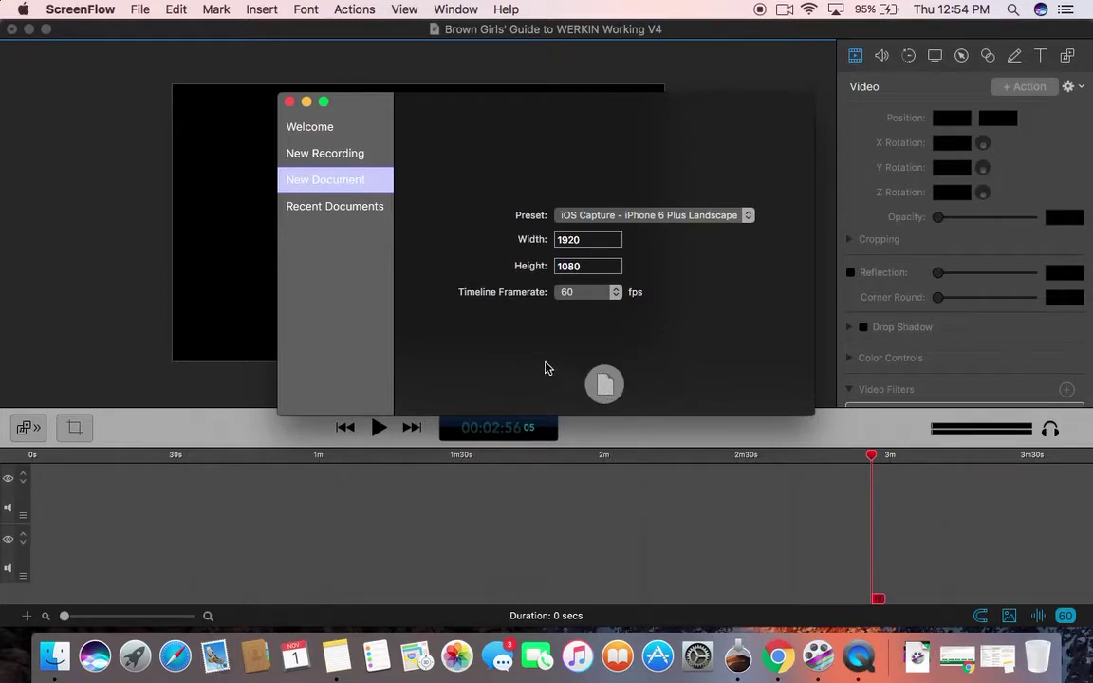
pyautogui.click(290, 102)
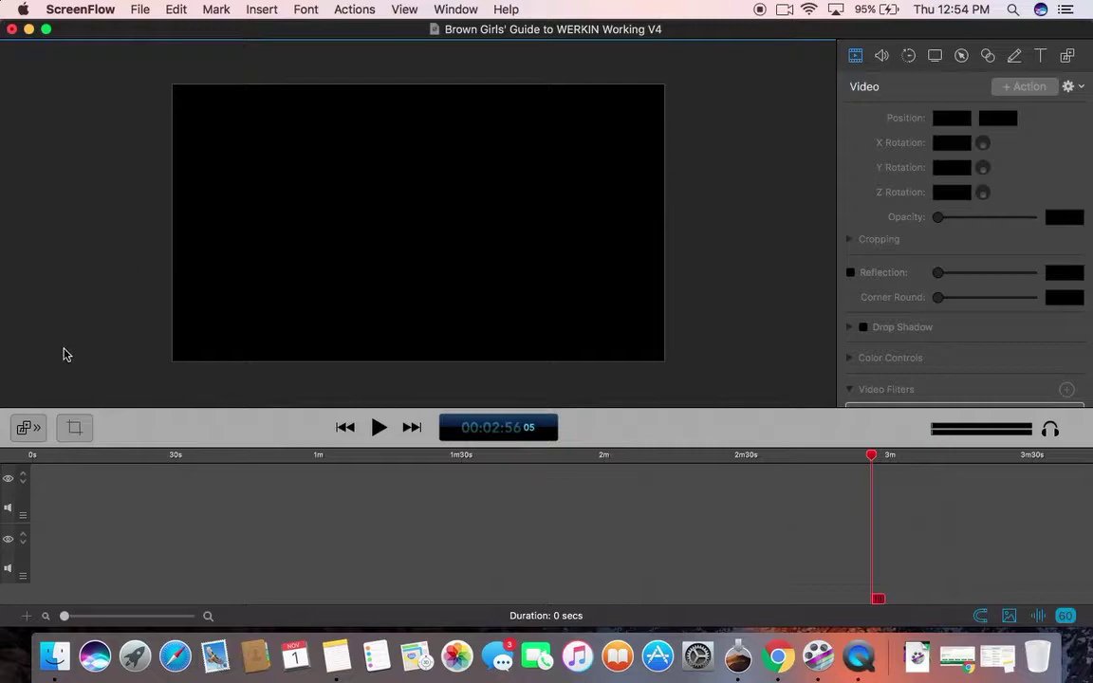
# Import IMG_2276.MOV from the Downloads folder into the media library and delete the duplicate copy.
pyautogui.click(26, 428)
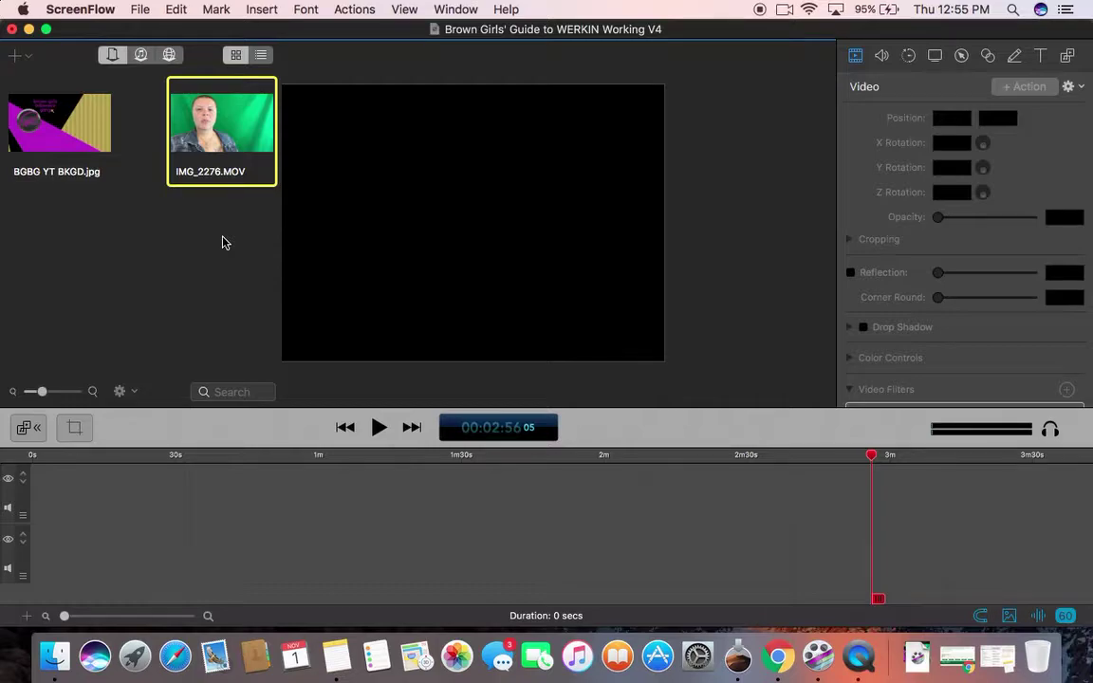
pyautogui.click(16, 57)
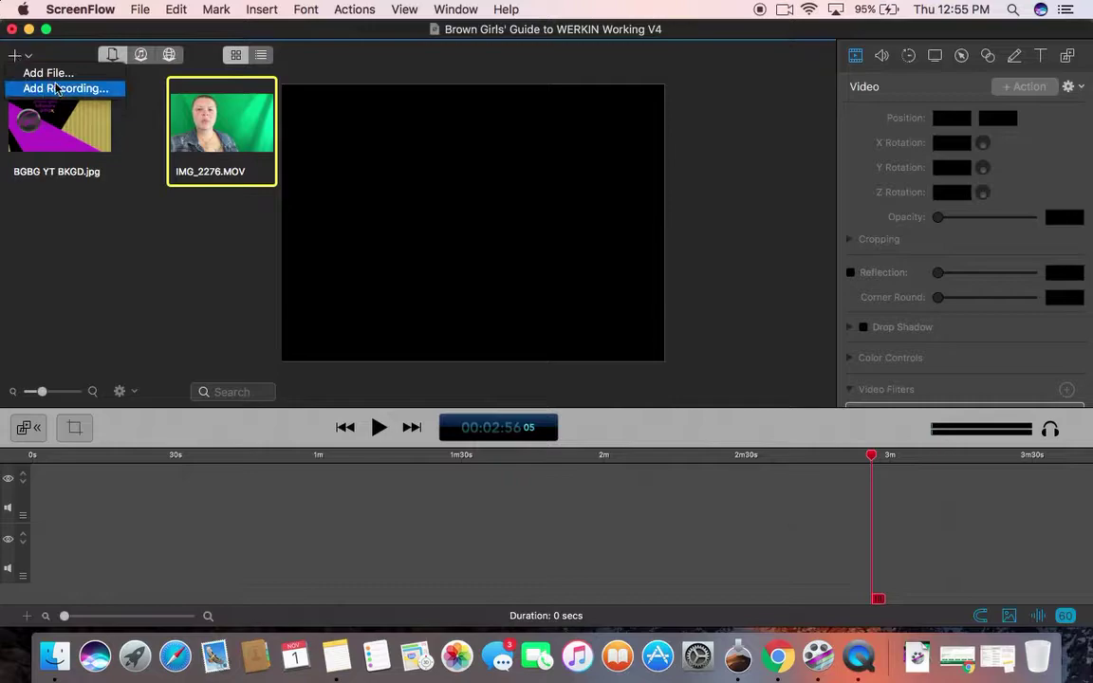
pyautogui.click(56, 74)
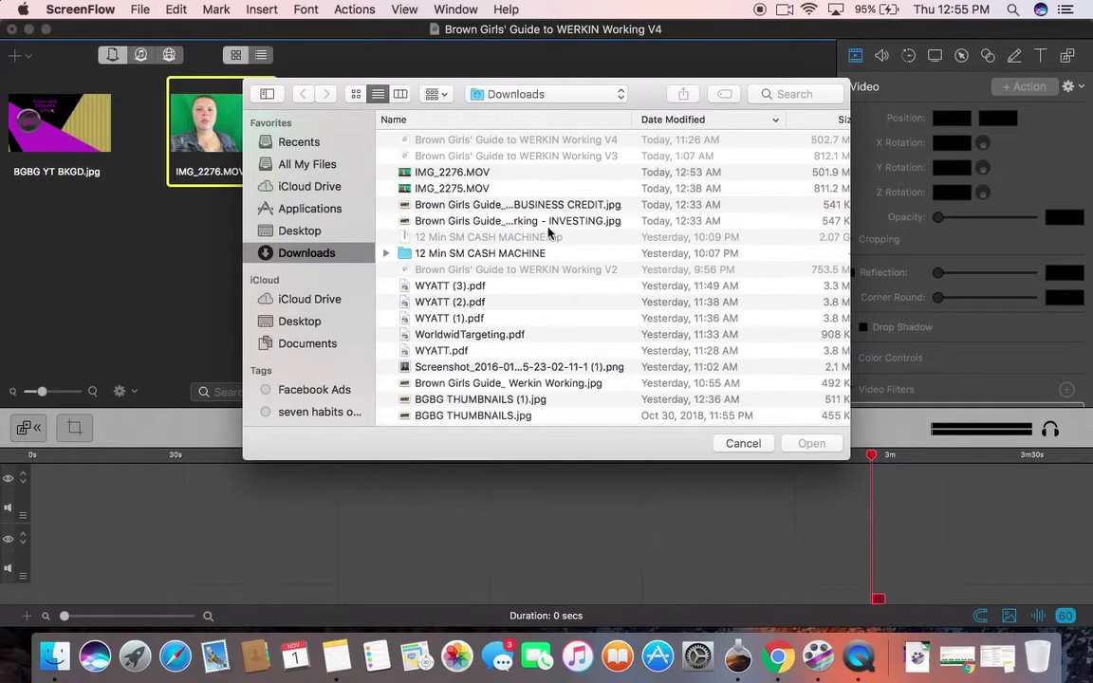
pyautogui.click(458, 175)
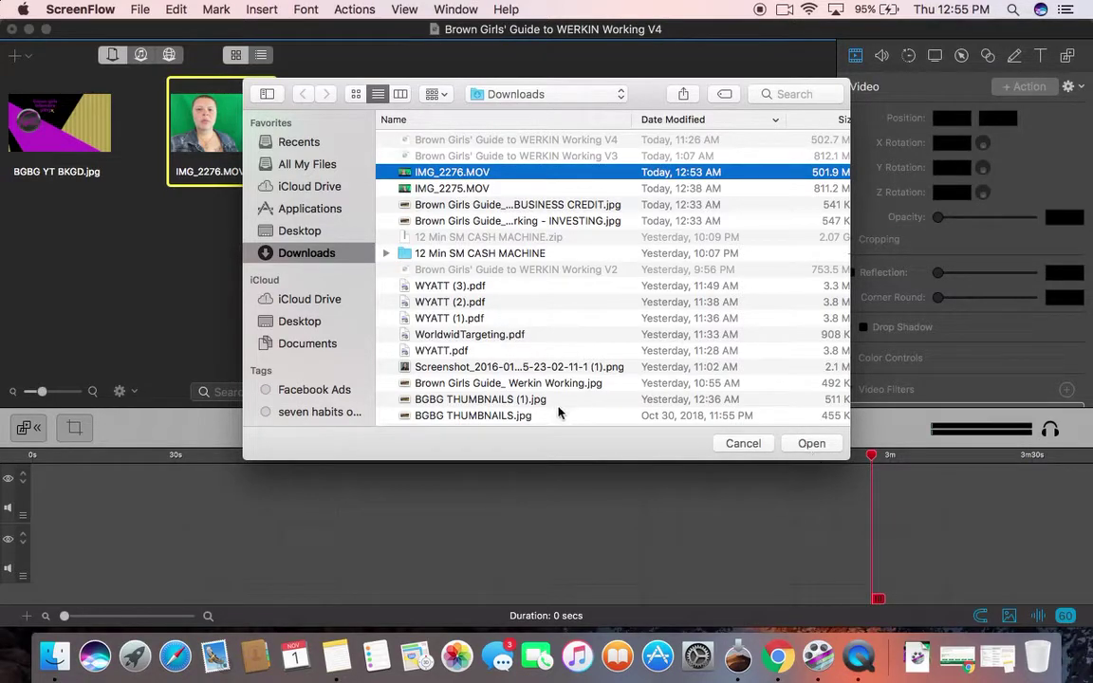
pyautogui.click(811, 444)
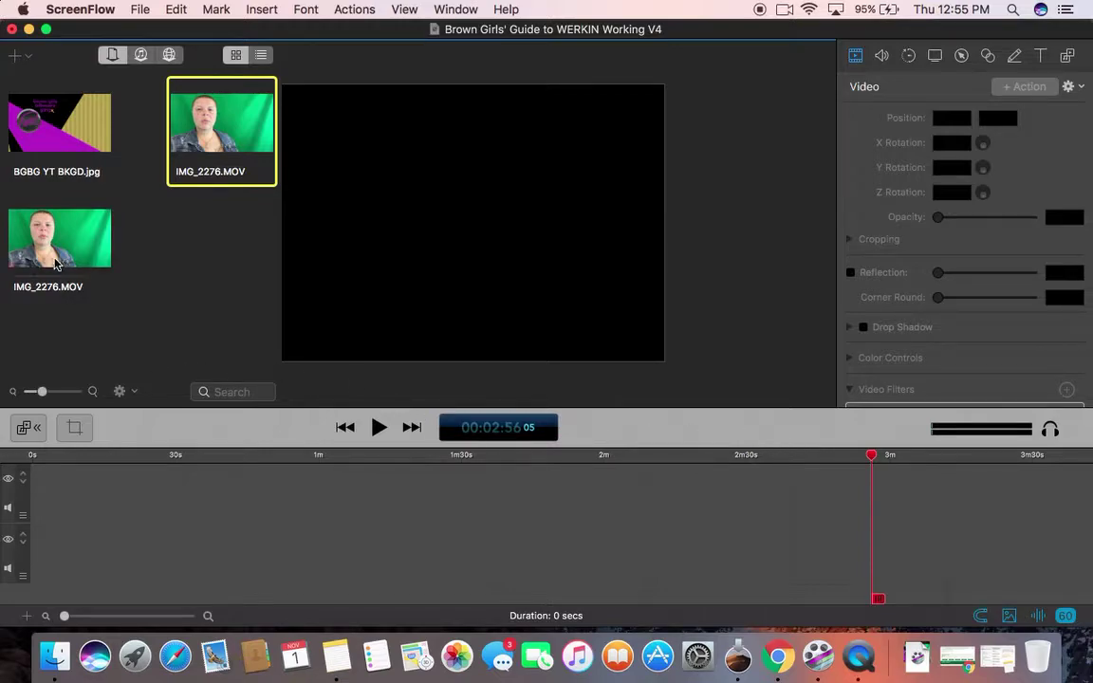
pyautogui.click(55, 261)
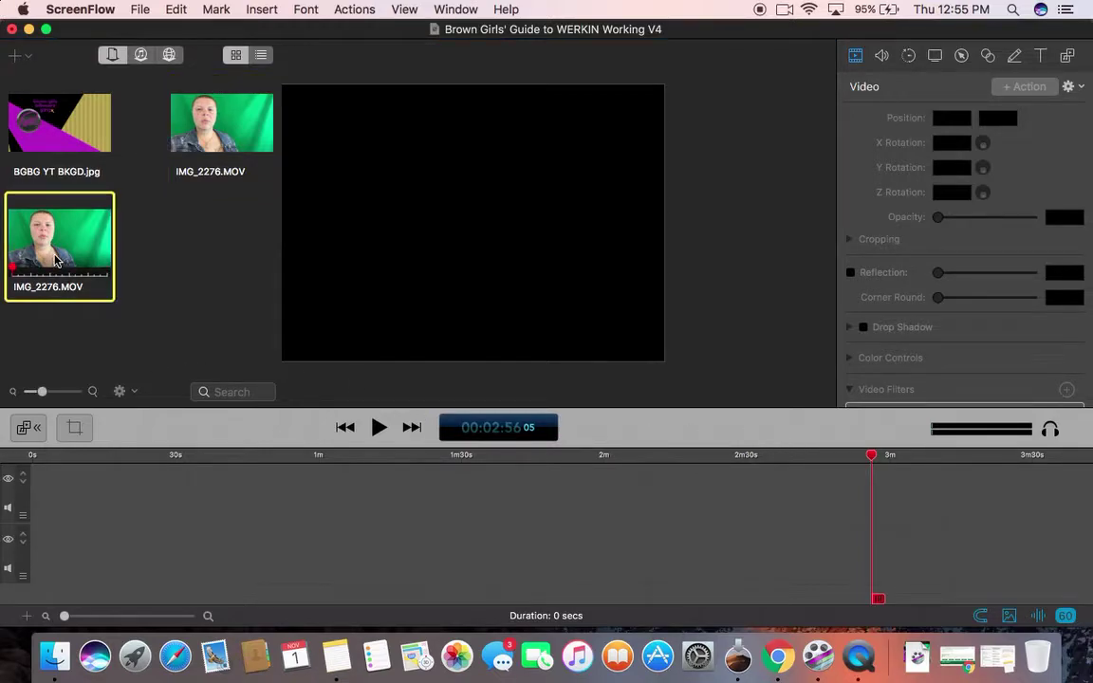
pyautogui.press('Delete')
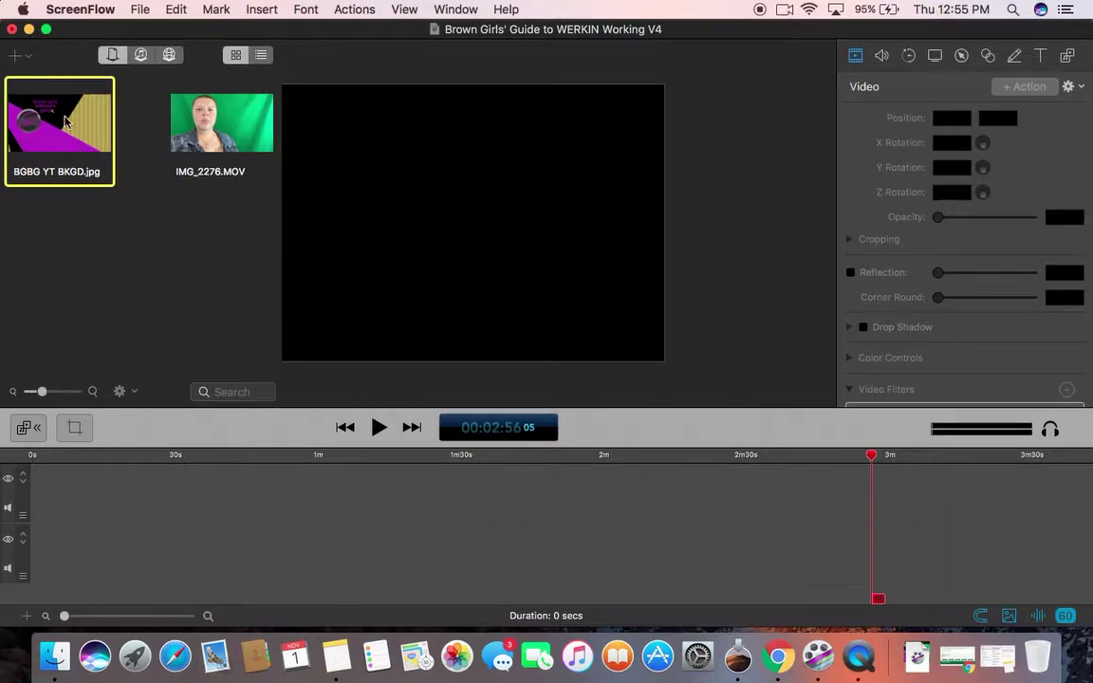
# Place IMG_2276.MOV from the media library at the very start of the first timeline track and hide the library.
pyautogui.moveTo(188, 116); pyautogui.dragTo(104, 499)
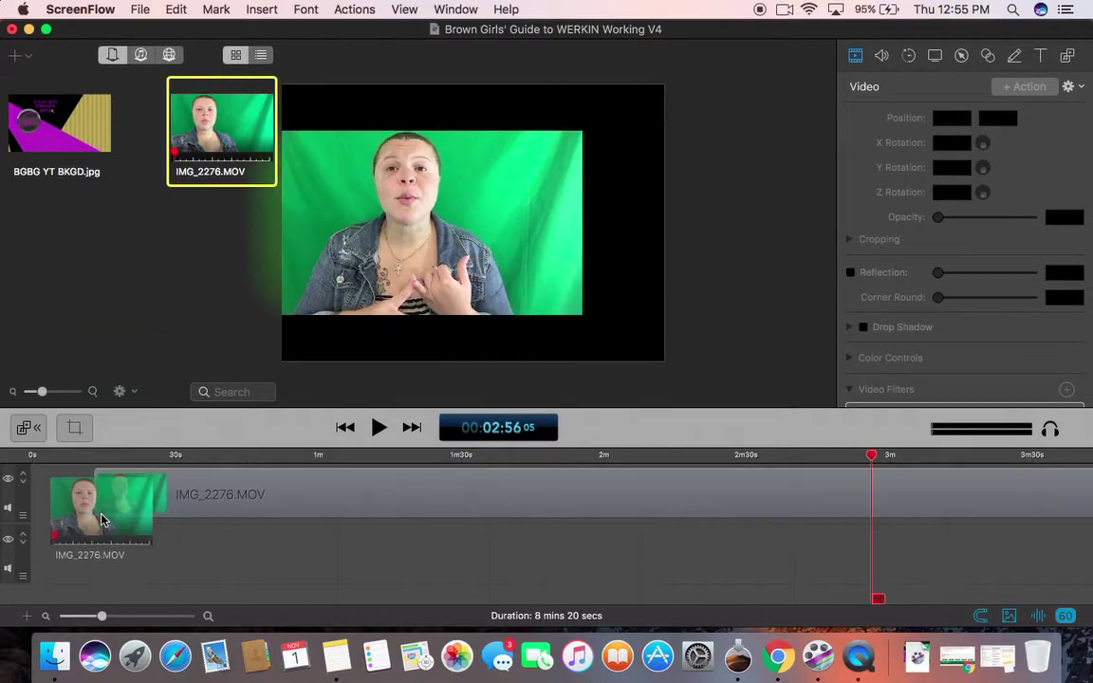
pyautogui.moveTo(290, 491); pyautogui.dragTo(232, 488)
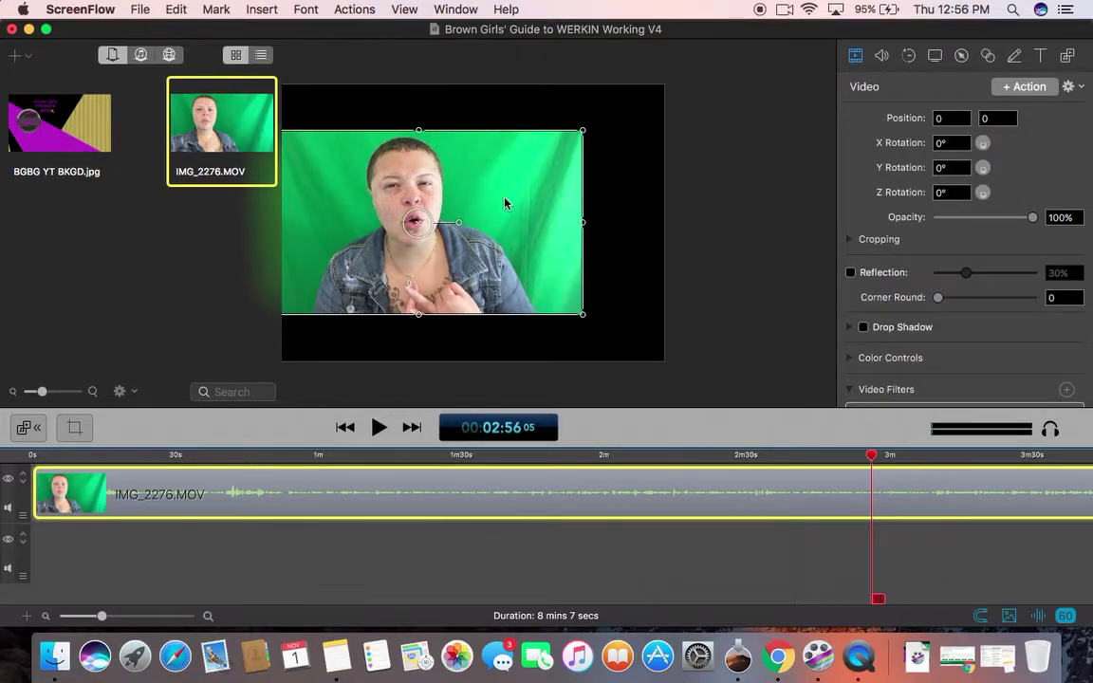
pyautogui.click(38, 432)
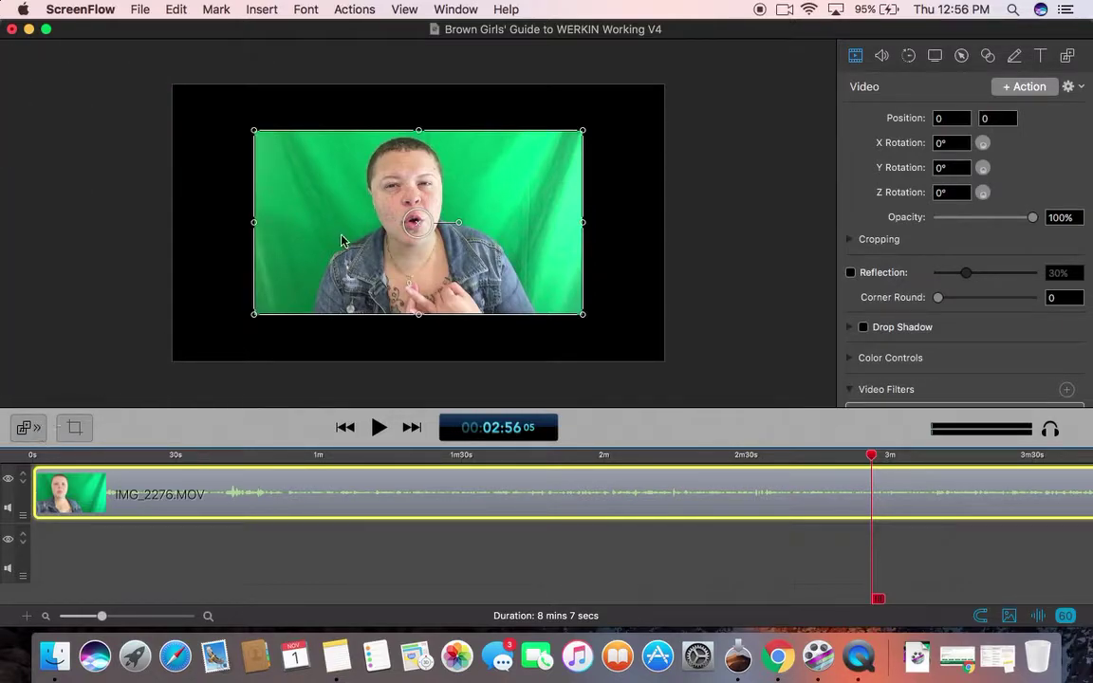
# Scale the IMG_2276.MOV clip to fill the whole canvas and apply the Chroma Key video filter to it.
pyautogui.moveTo(255, 130); pyautogui.dragTo(173, 85)
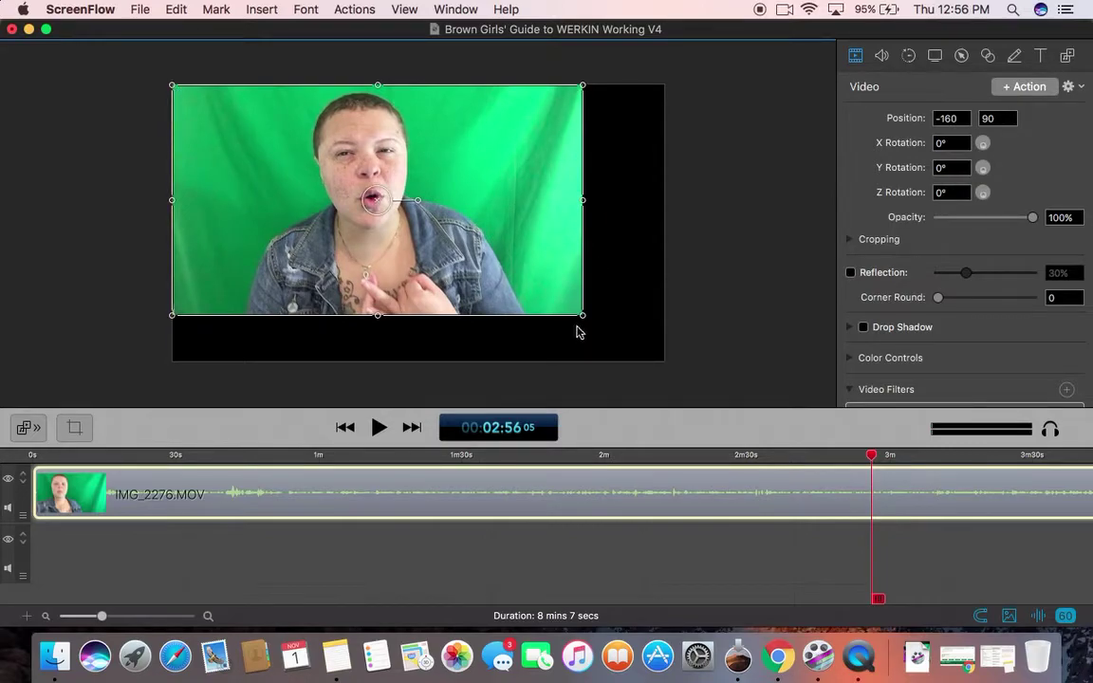
pyautogui.moveTo(582, 316); pyautogui.dragTo(663, 362)
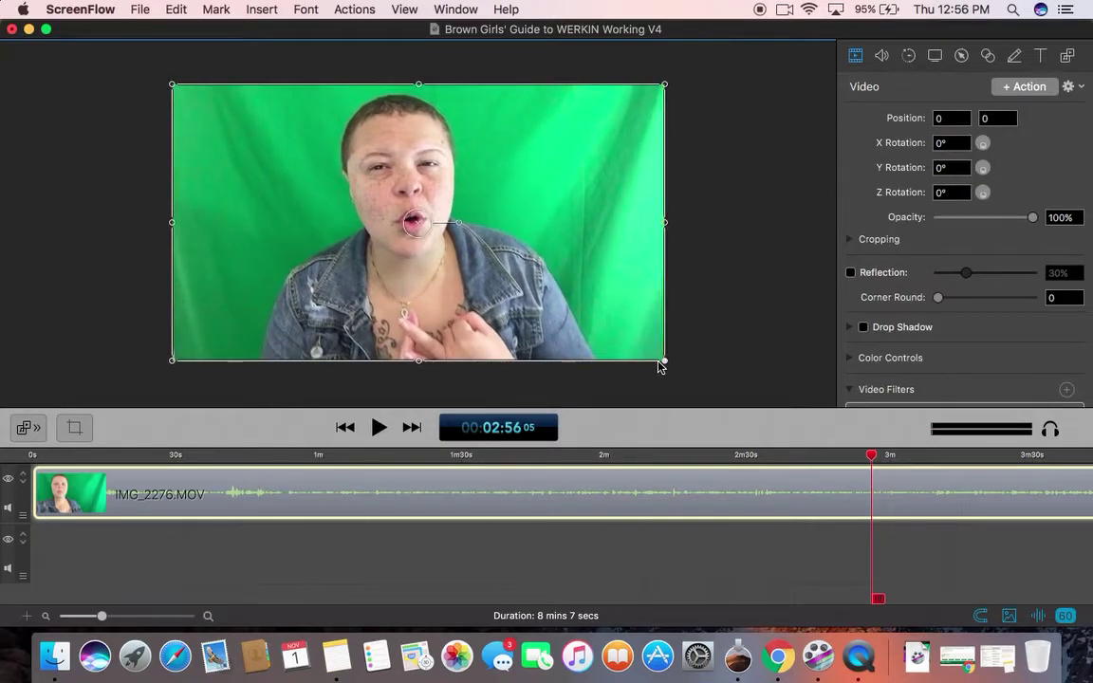
pyautogui.click(1066, 389)
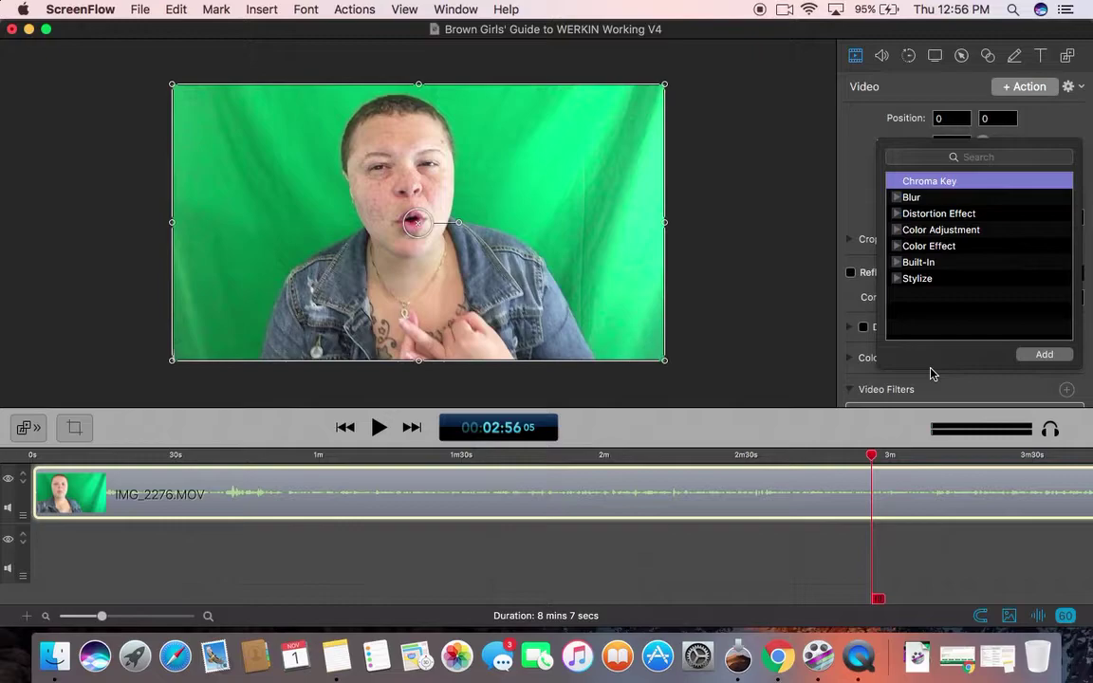
pyautogui.click(1041, 355)
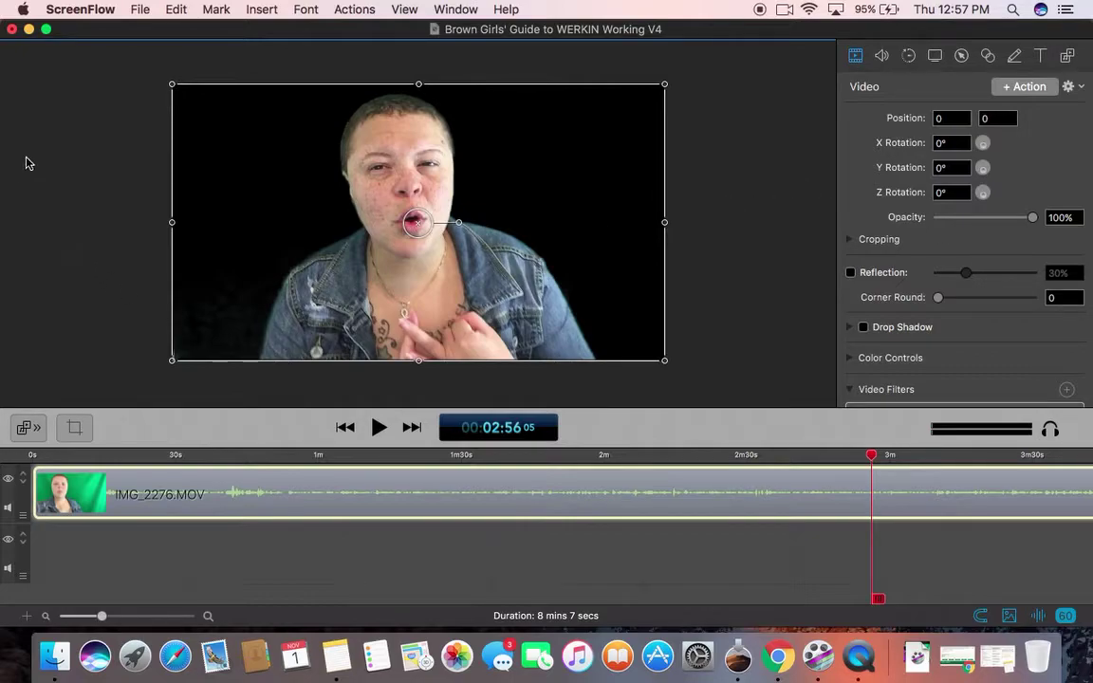
# Place BGBG YT BKGD.jpg from the media library at the start of the track below the video clip.
pyautogui.click(32, 436)
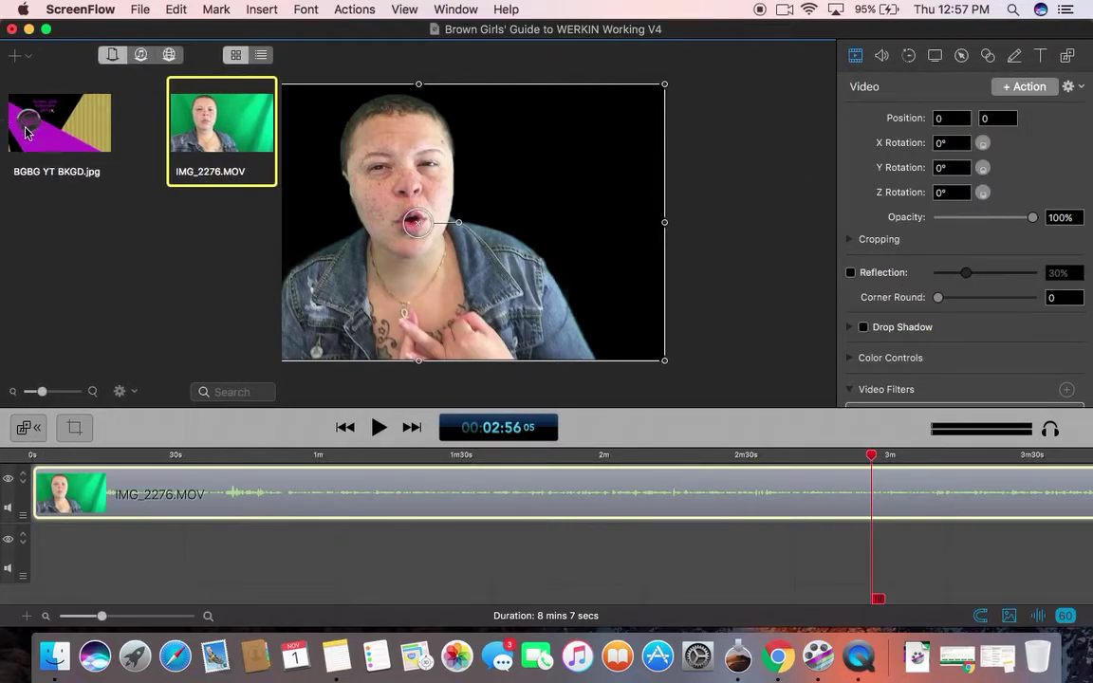
pyautogui.moveTo(27, 132); pyautogui.dragTo(35, 543)
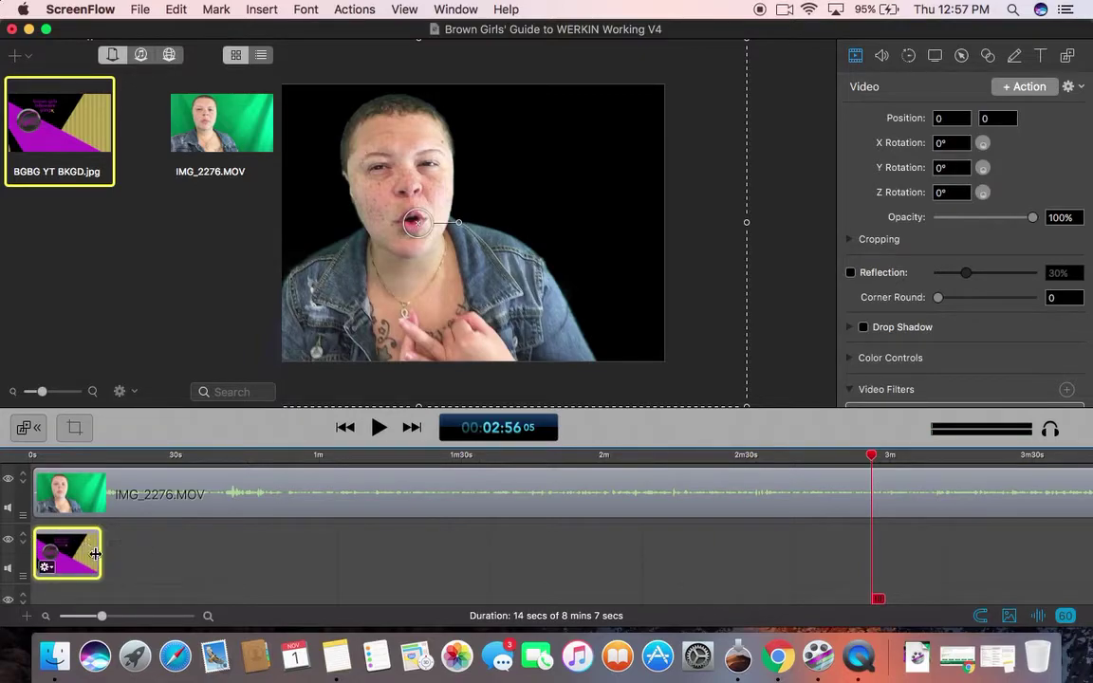
pyautogui.click(97, 555)
pyautogui.click(201, 505)
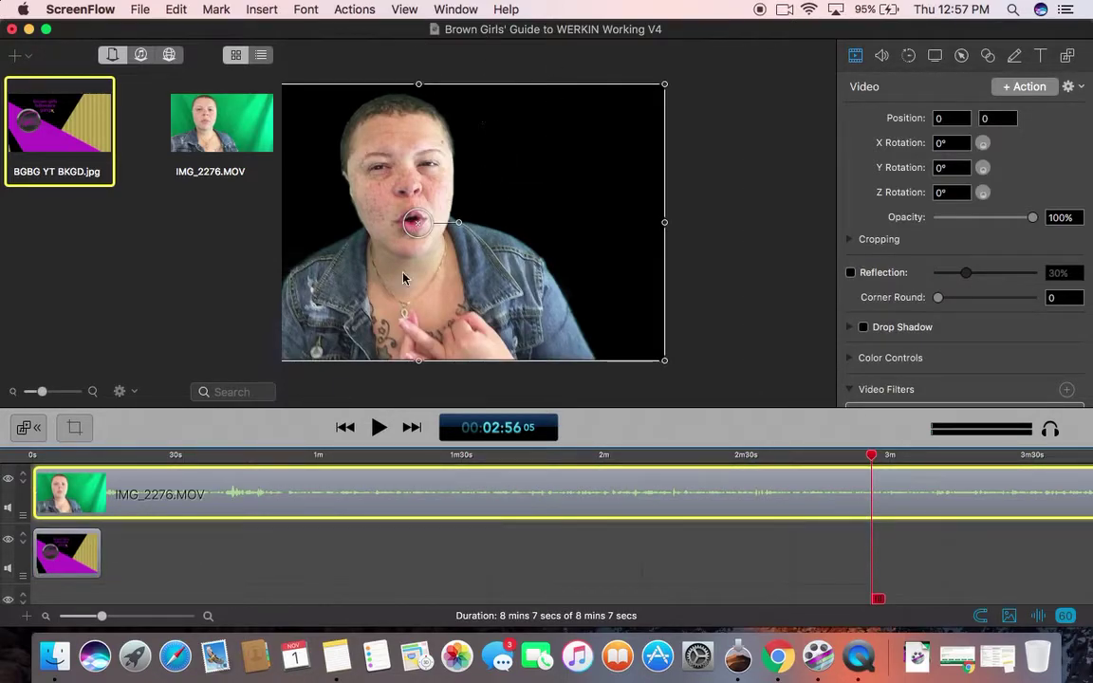
# Extend the BGBG YT BKGD.jpg clip on the timeline to a duration of about 2 mins 50 secs.
pyautogui.click(87, 567)
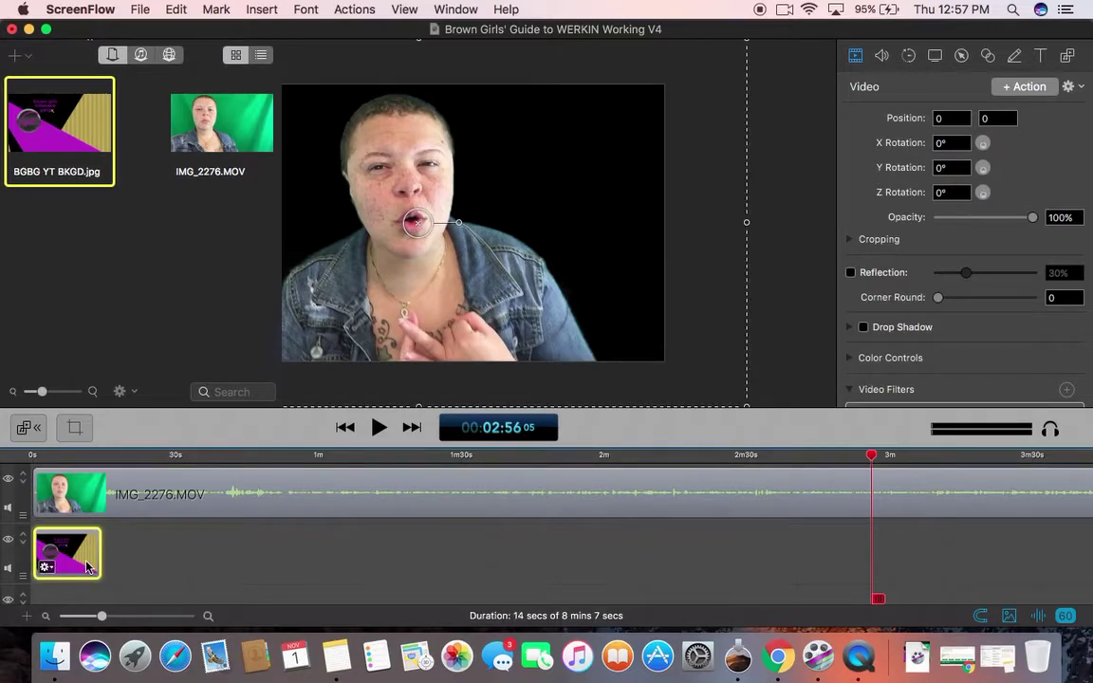
pyautogui.click(29, 429)
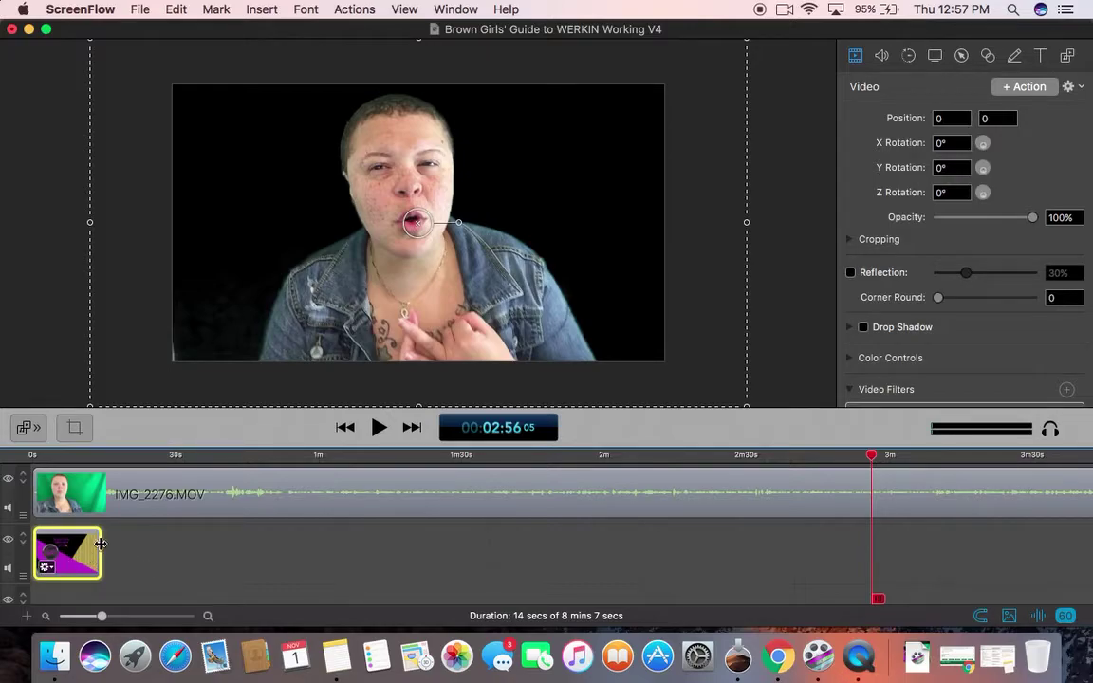
pyautogui.moveTo(100, 544); pyautogui.dragTo(847, 573)
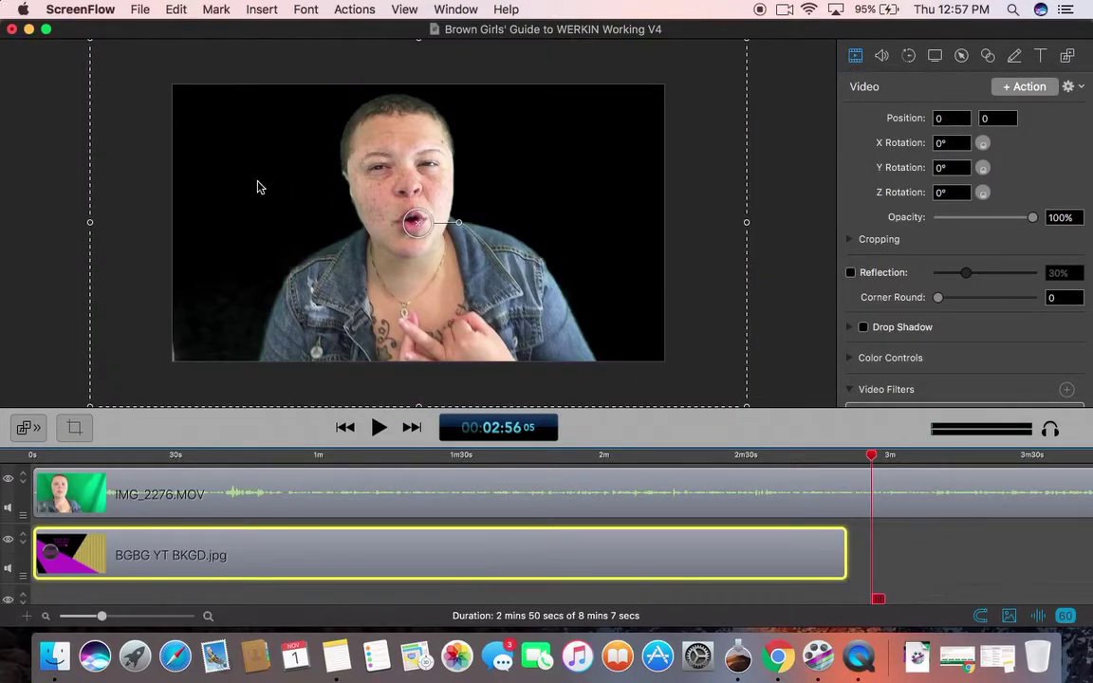
# Scale the background image down so it slightly overfills the canvas, positioned at about -49, -45.
pyautogui.click(116, 215)
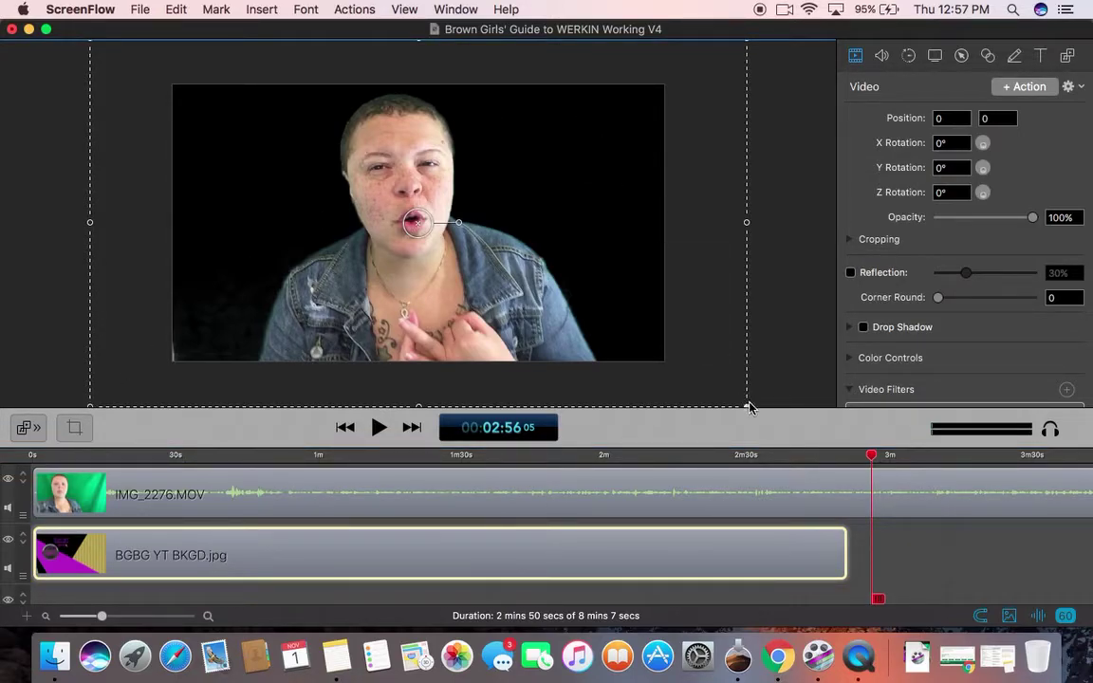
pyautogui.moveTo(747, 406); pyautogui.dragTo(679, 350)
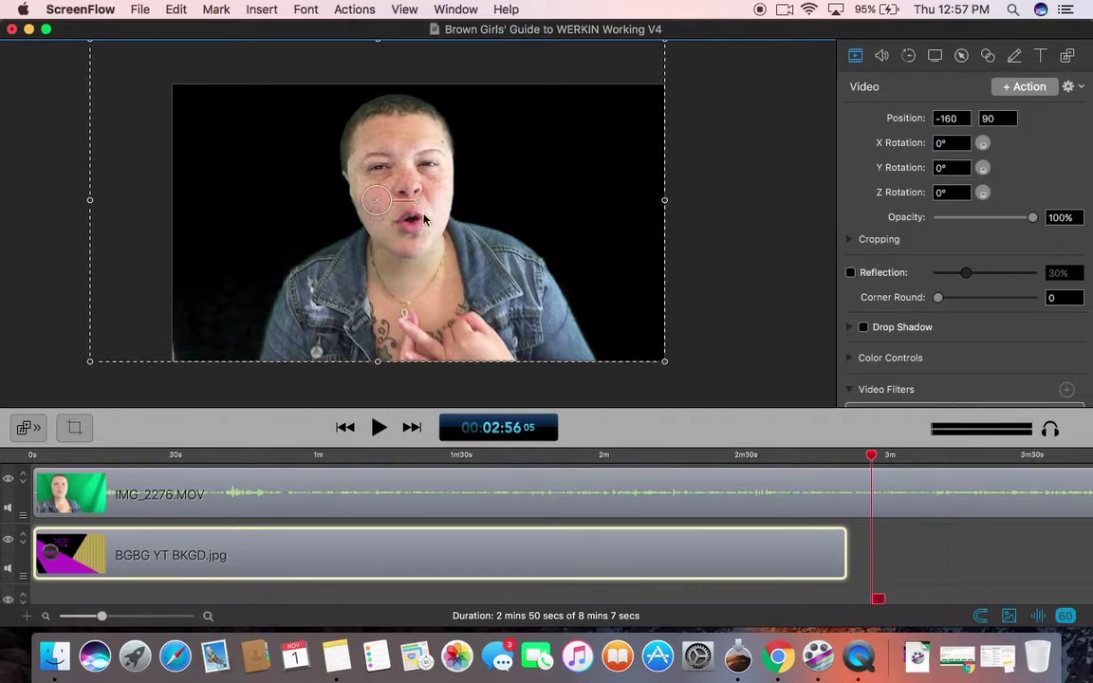
pyautogui.moveTo(90, 42); pyautogui.dragTo(67, 60)
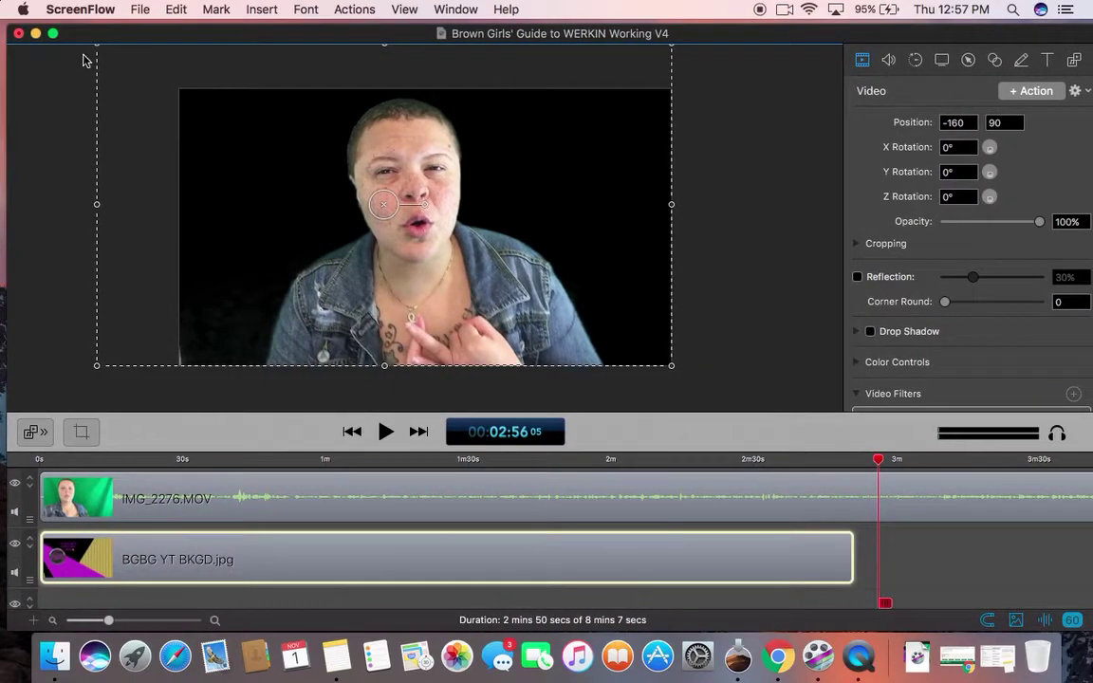
pyautogui.click(691, 225)
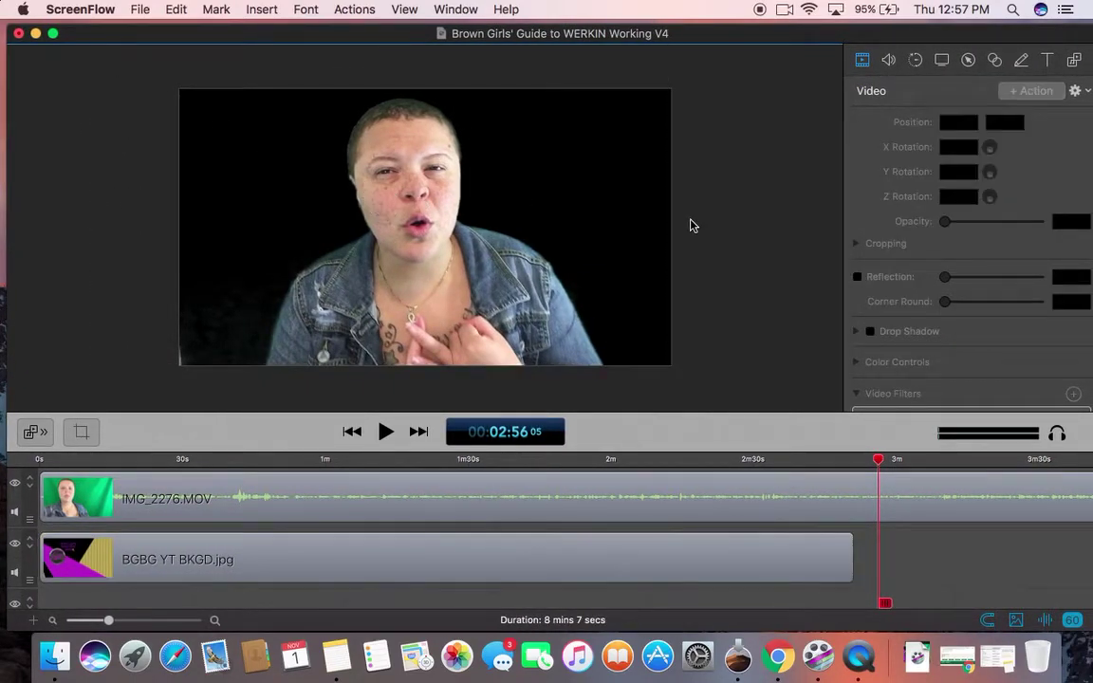
pyautogui.click(411, 577)
pyautogui.click(150, 296)
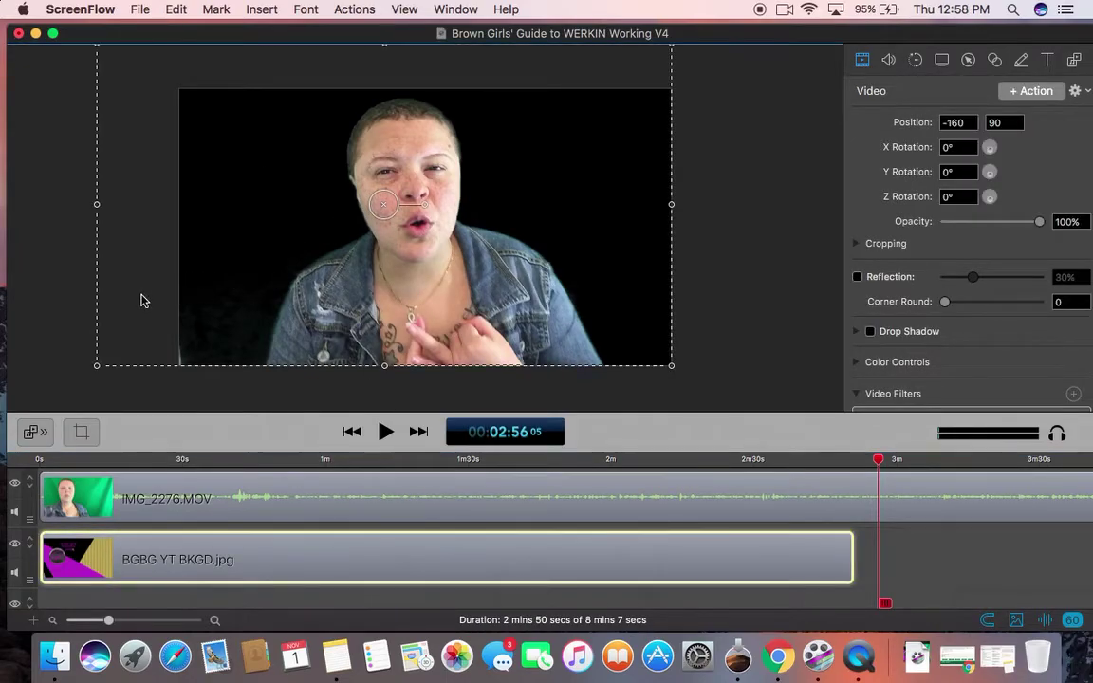
pyautogui.moveTo(97, 52); pyautogui.dragTo(163, 83)
pyautogui.moveTo(689, 399)
pyautogui.mouseDown()
pyautogui.moveTo(662, 376)
pyautogui.moveTo(680, 389)
pyautogui.mouseUp()
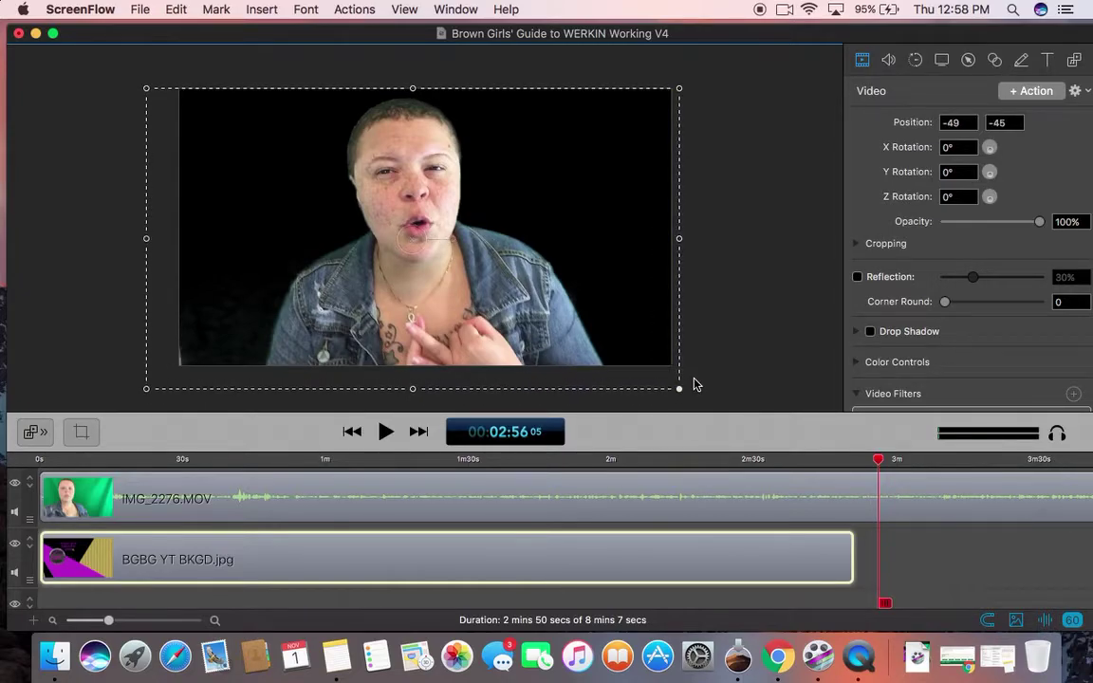
# With the playhead at about 1:56, shift the IMG_2276.MOV clip horizontally to position 240, 0, clear of the background's text.
pyautogui.moveTo(880, 461); pyautogui.dragTo(733, 462)
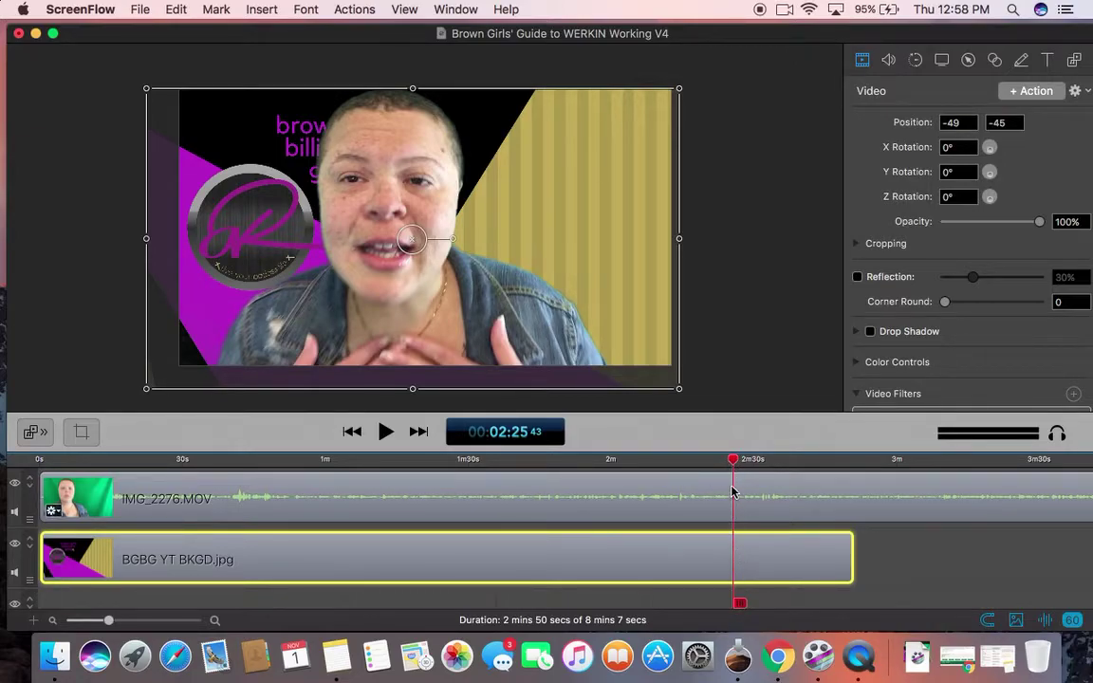
pyautogui.moveTo(734, 463); pyautogui.dragTo(592, 500)
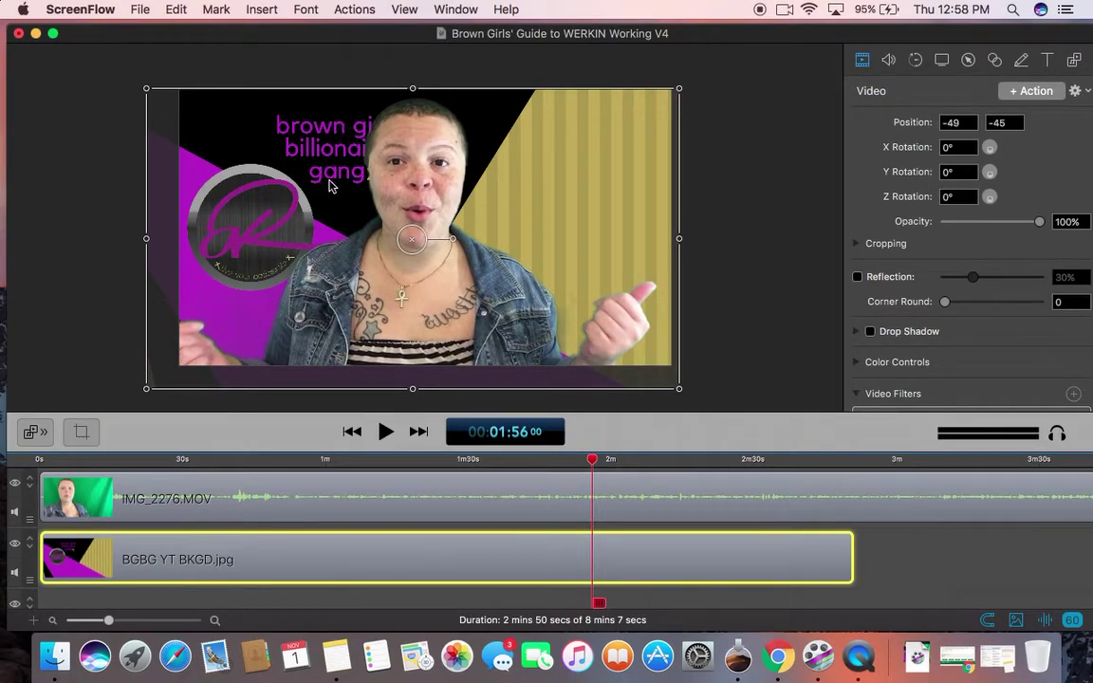
pyautogui.click(228, 489)
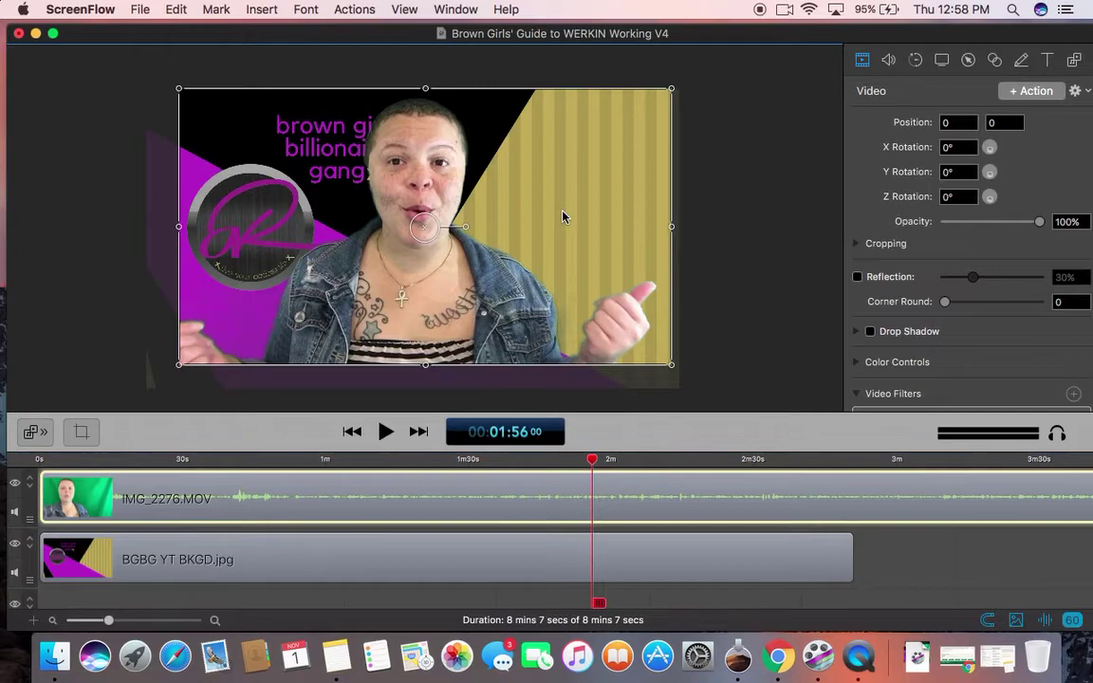
pyautogui.moveTo(563, 217); pyautogui.dragTo(624, 214)
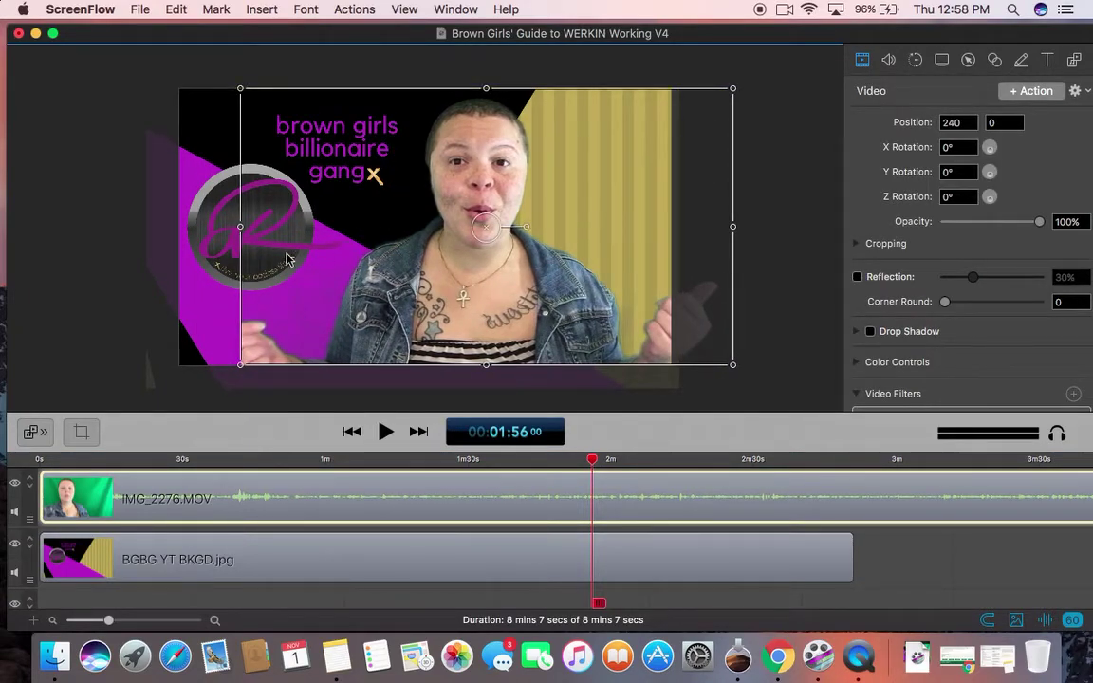
# Set the Y rotation of the IMG_2276.MOV clip to 180° to mirror the speaker horizontally.
pyautogui.click(107, 305)
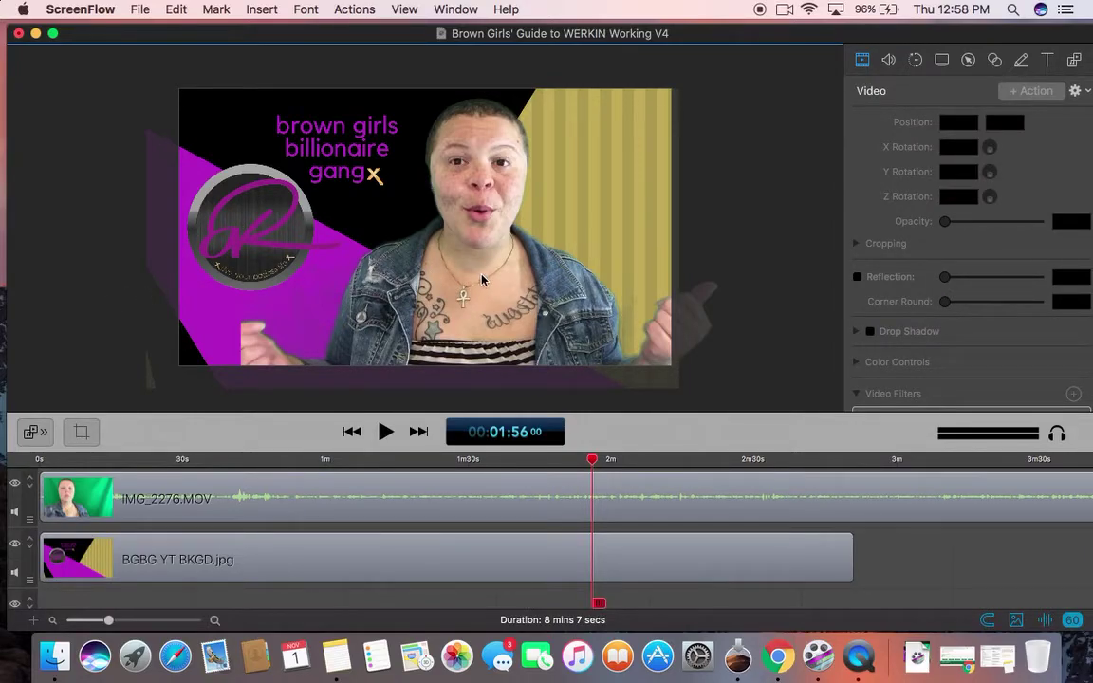
pyautogui.click(483, 280)
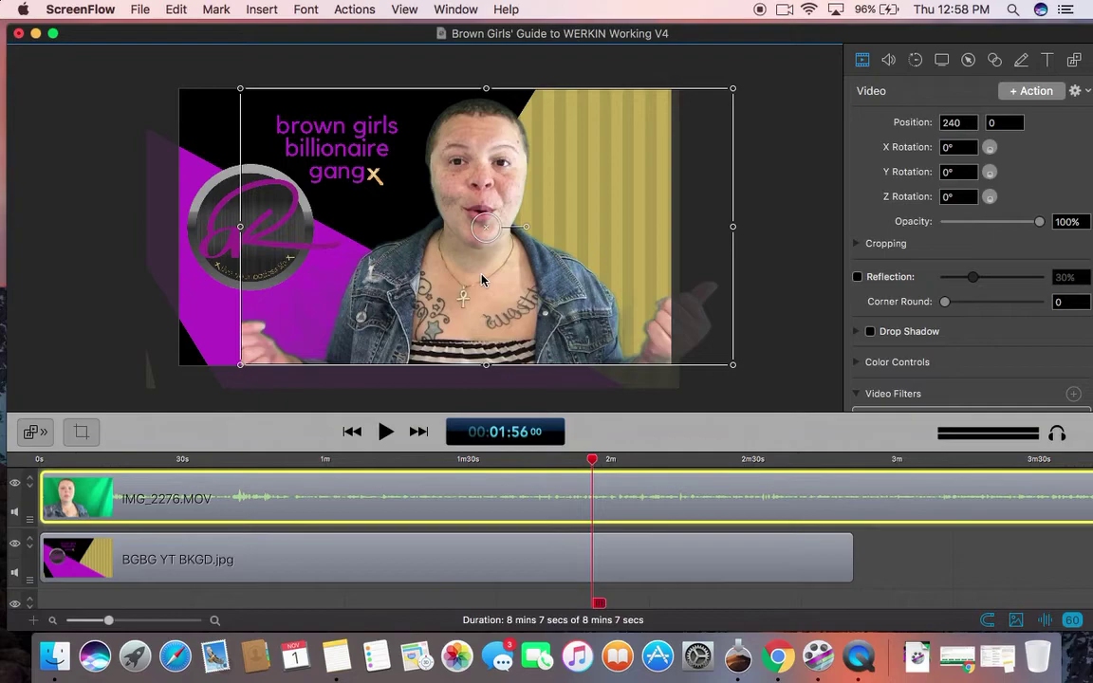
pyautogui.click(954, 173)
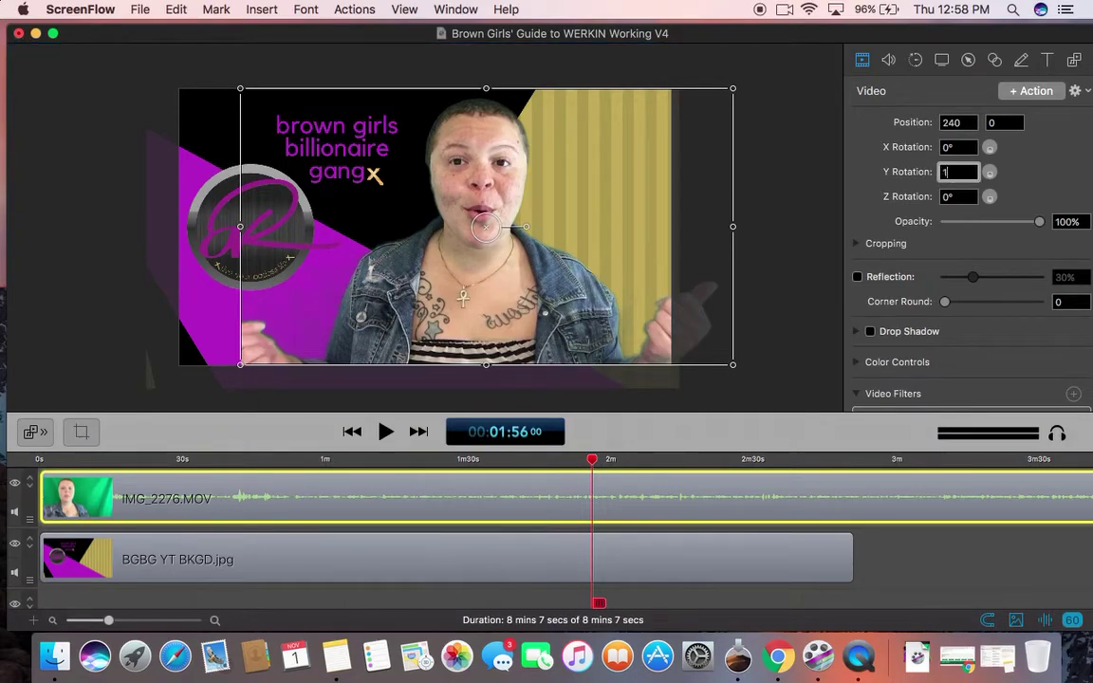
pyautogui.press('Return')
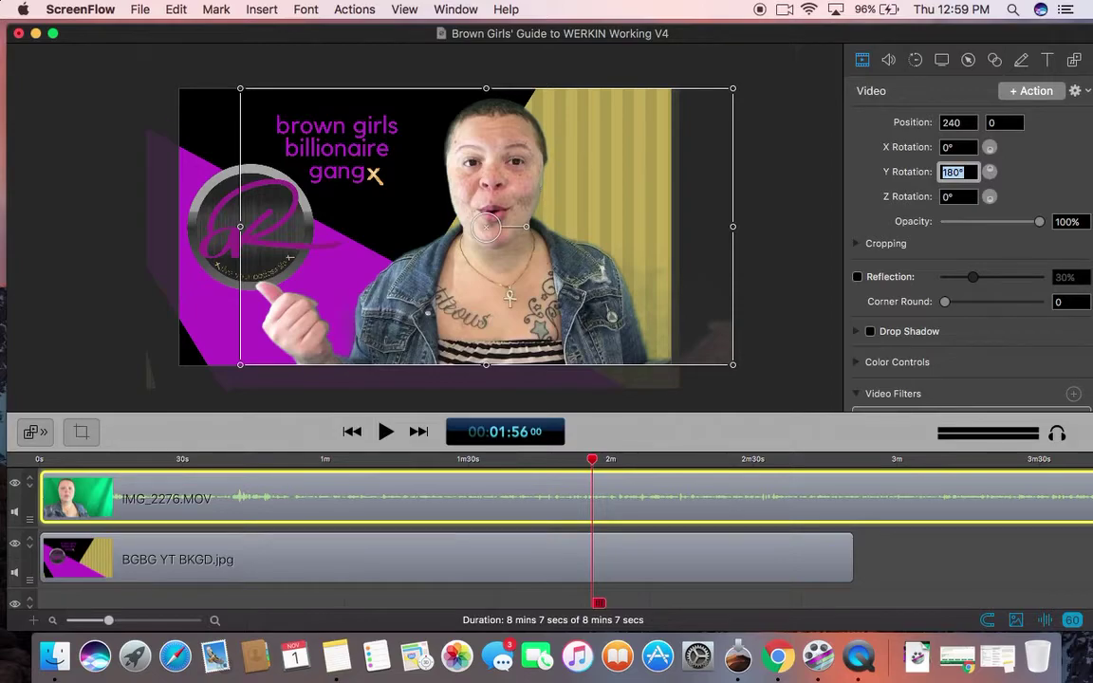
pyautogui.click(98, 272)
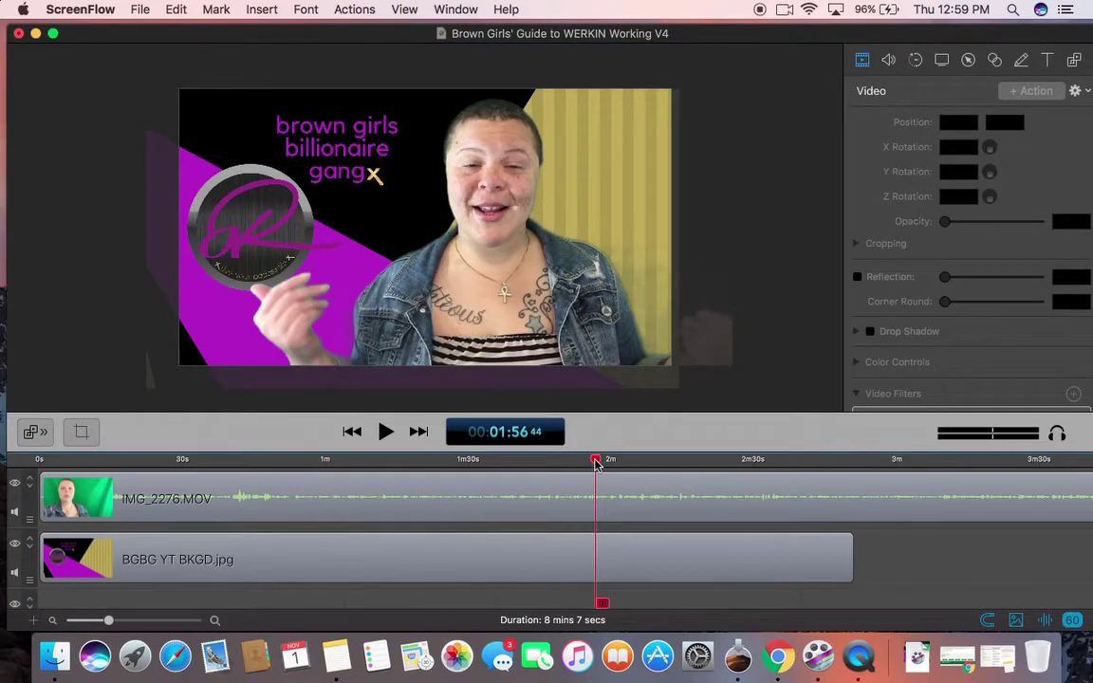
# Play the composite from about 2:45 past the end of the background image clip to check where the background stops.
pyautogui.moveTo(595, 463); pyautogui.dragTo(830, 498)
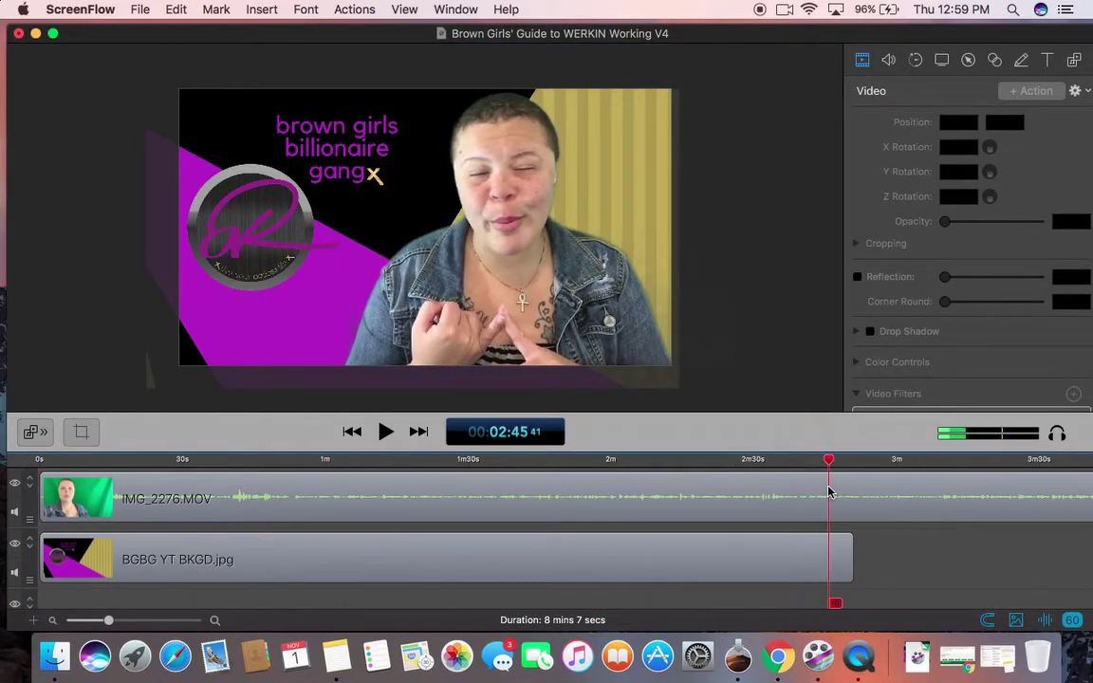
pyautogui.click(385, 431)
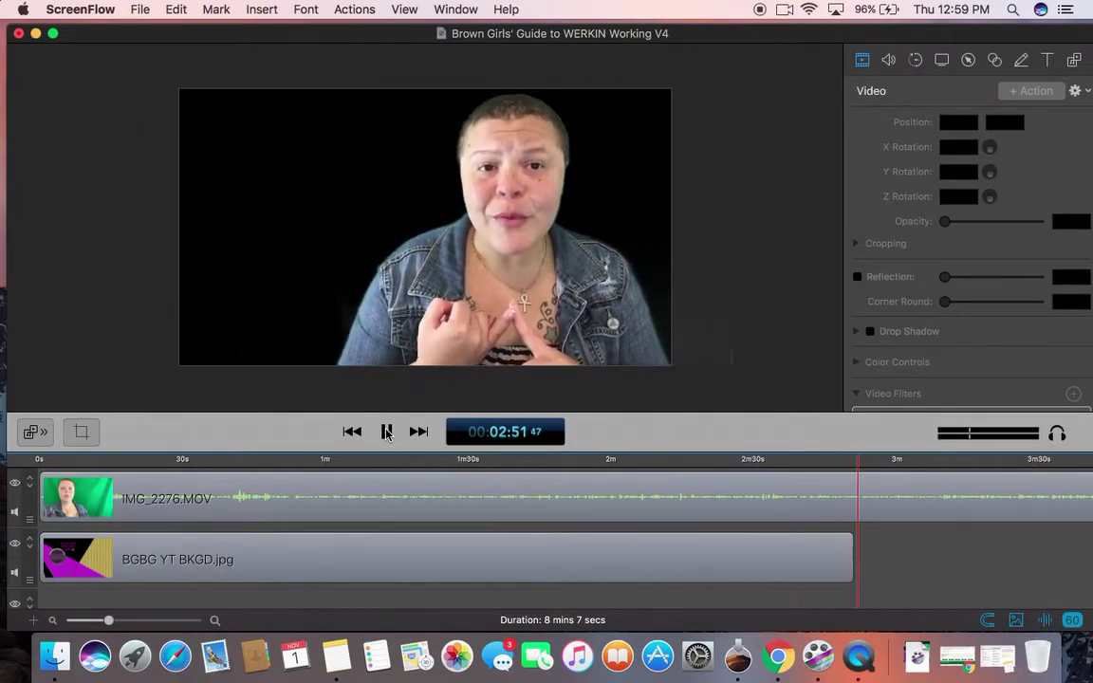
pyautogui.click(396, 434)
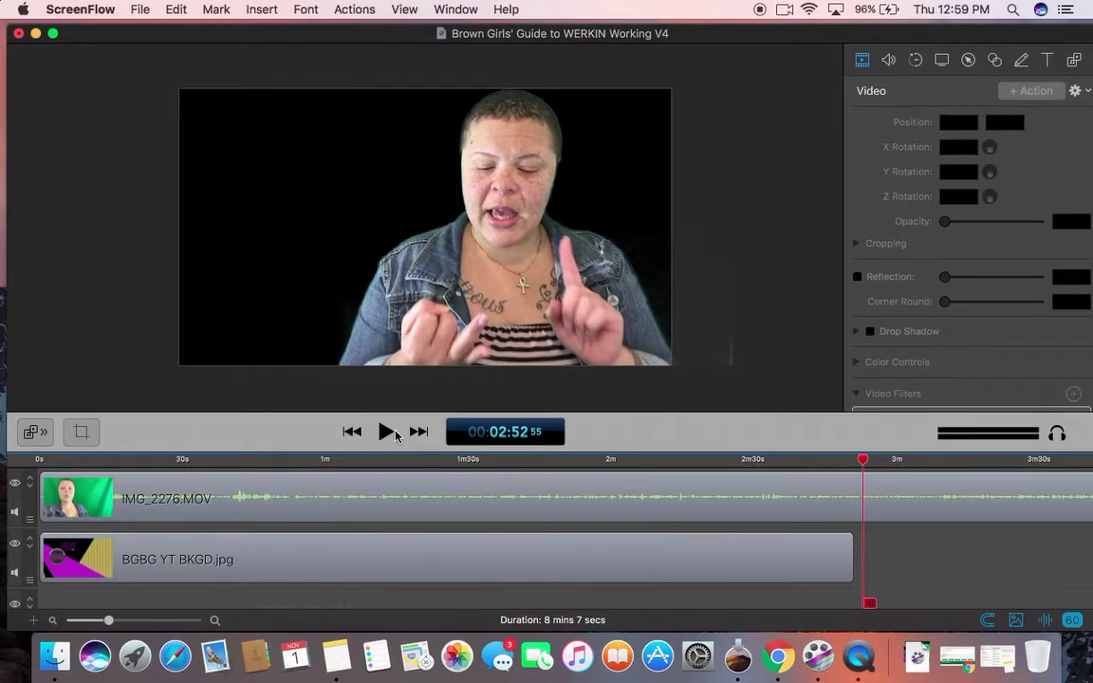
# Extend the BGBG YT BKGD.jpg clip to 8 mins 7 secs so it ends together with the IMG_2276.MOV clip.
pyautogui.click(339, 574)
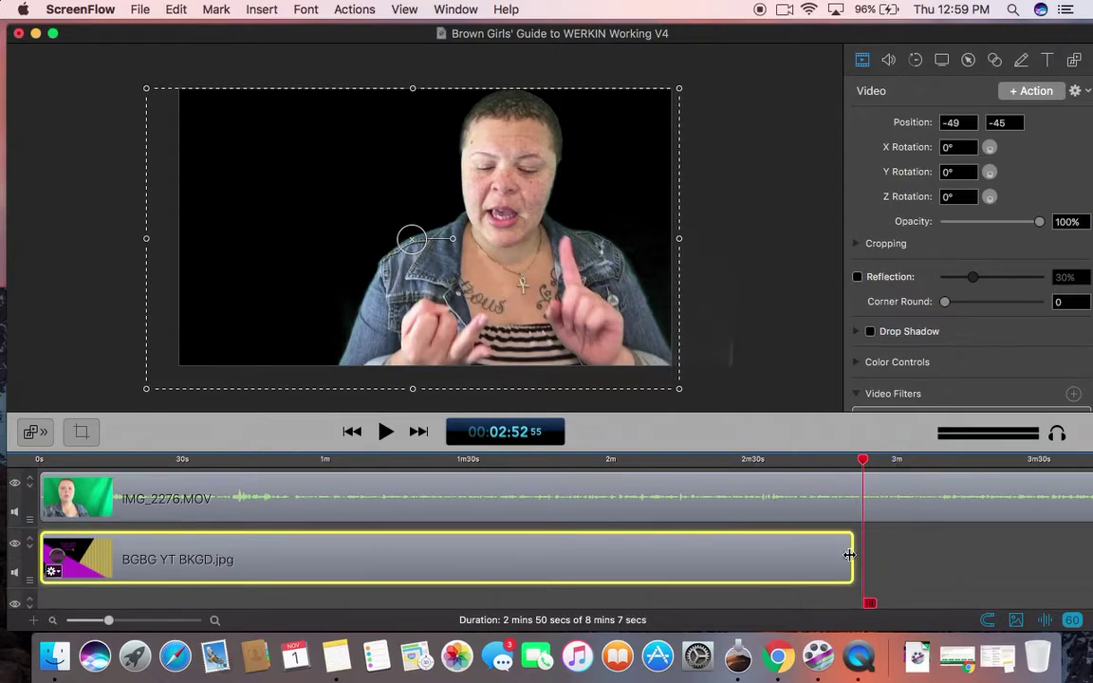
pyautogui.moveTo(850, 555); pyautogui.dragTo(929, 560)
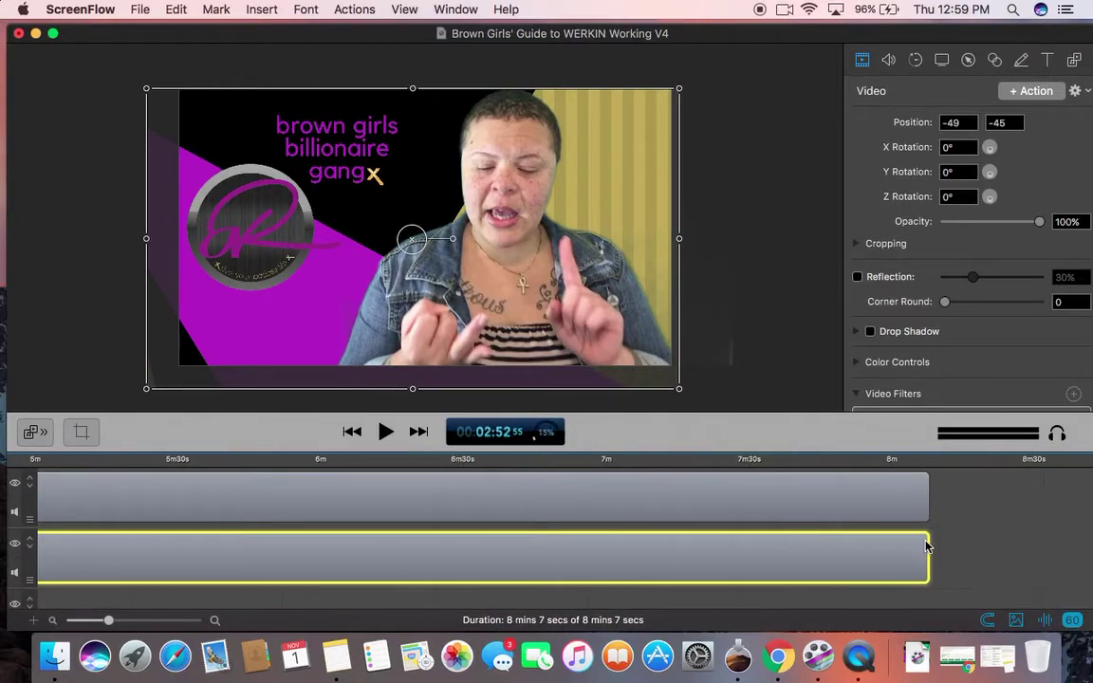
pyautogui.click(952, 530)
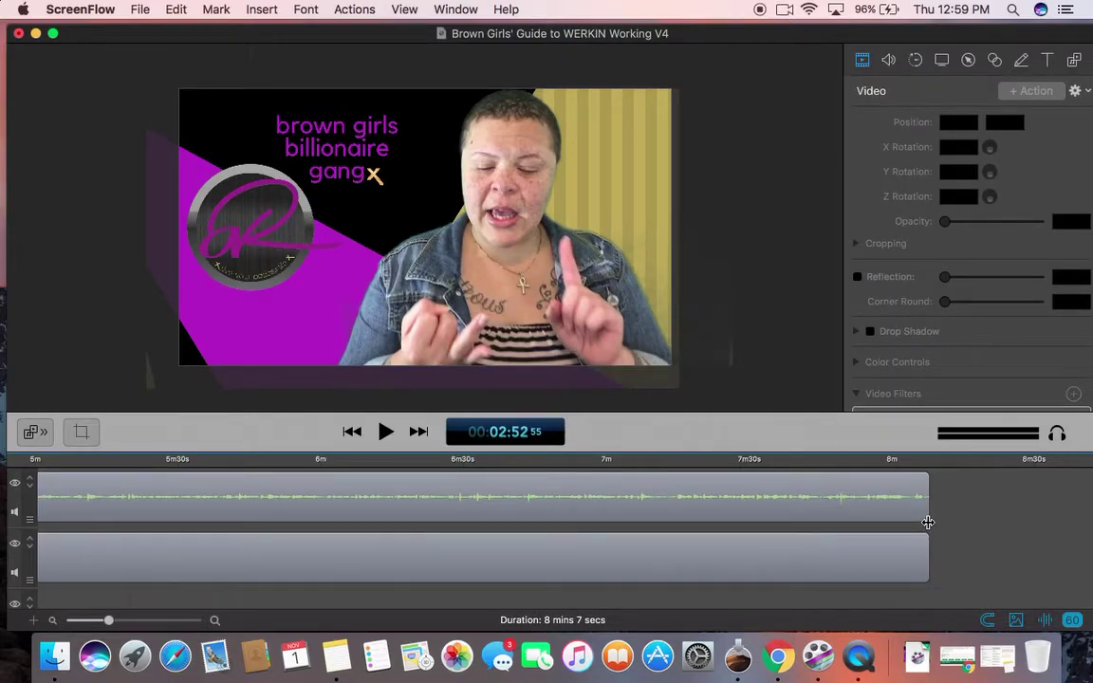
pyautogui.hscroll(-15, 350, 595)
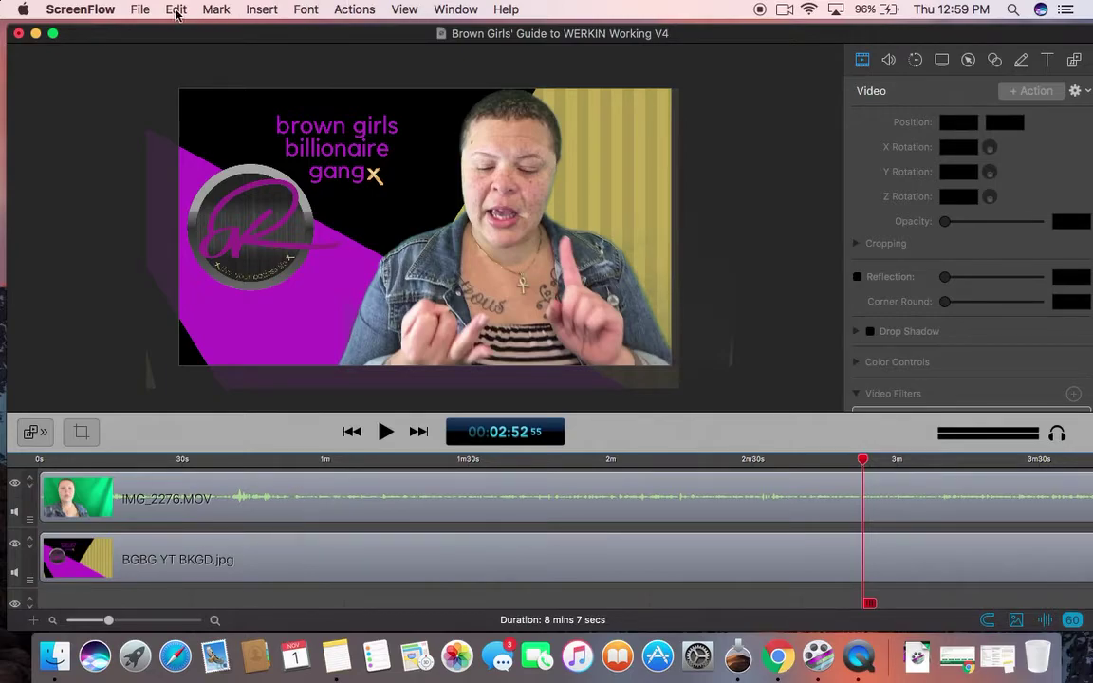
# Try to export BG Guide To WERKIN WORKING V4.mp4 to the Desktop at 1920 x 1080 with Normal encoding quality, without replacing the existing file.
pyautogui.click(139, 9)
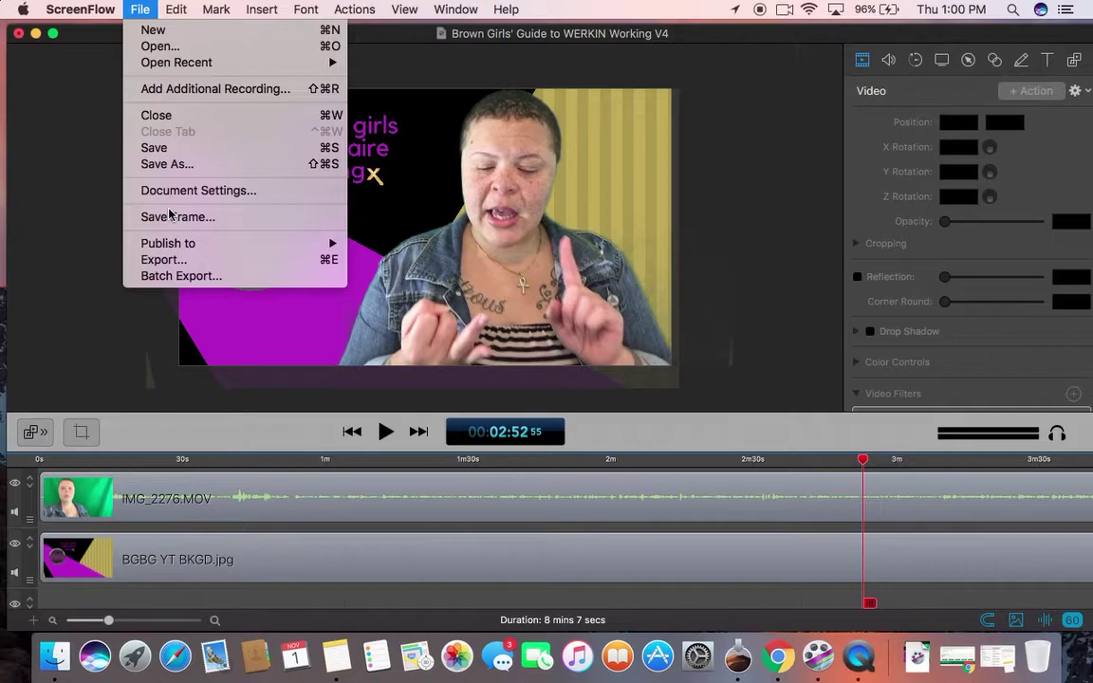
pyautogui.moveTo(180, 245)
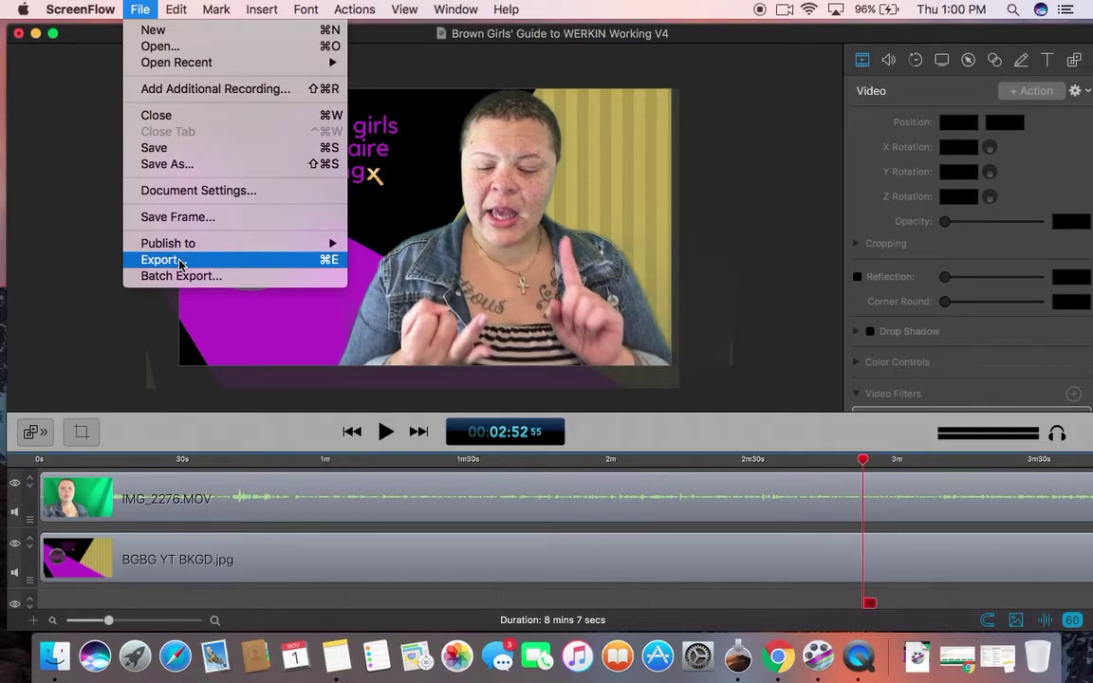
pyautogui.click(159, 260)
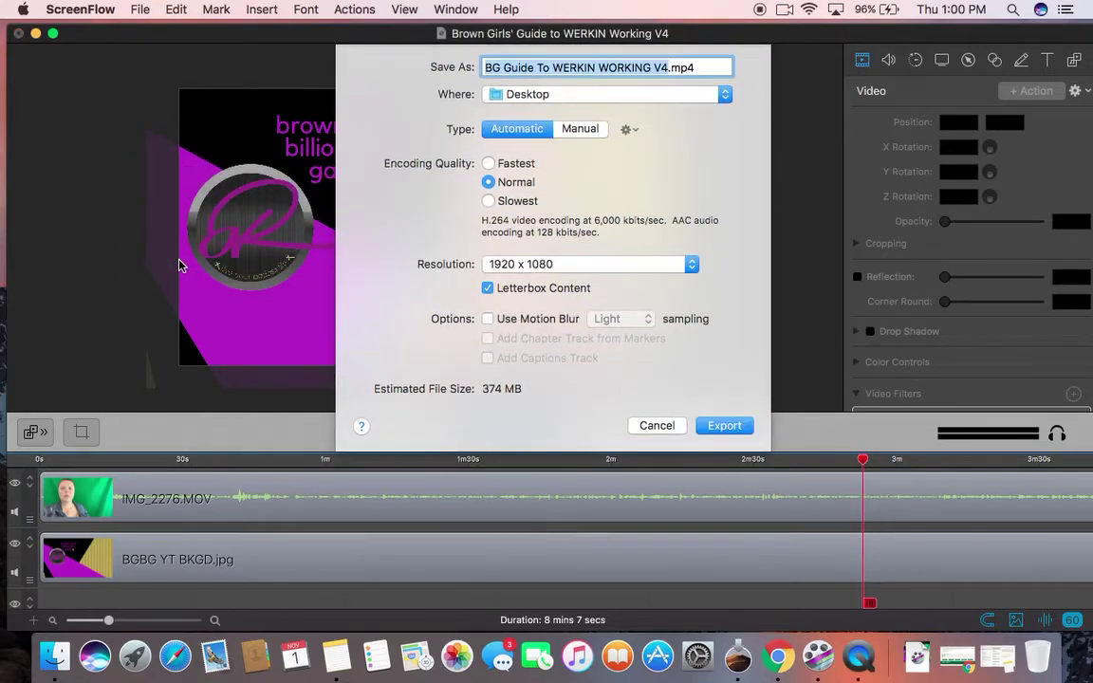
pyautogui.click(723, 95)
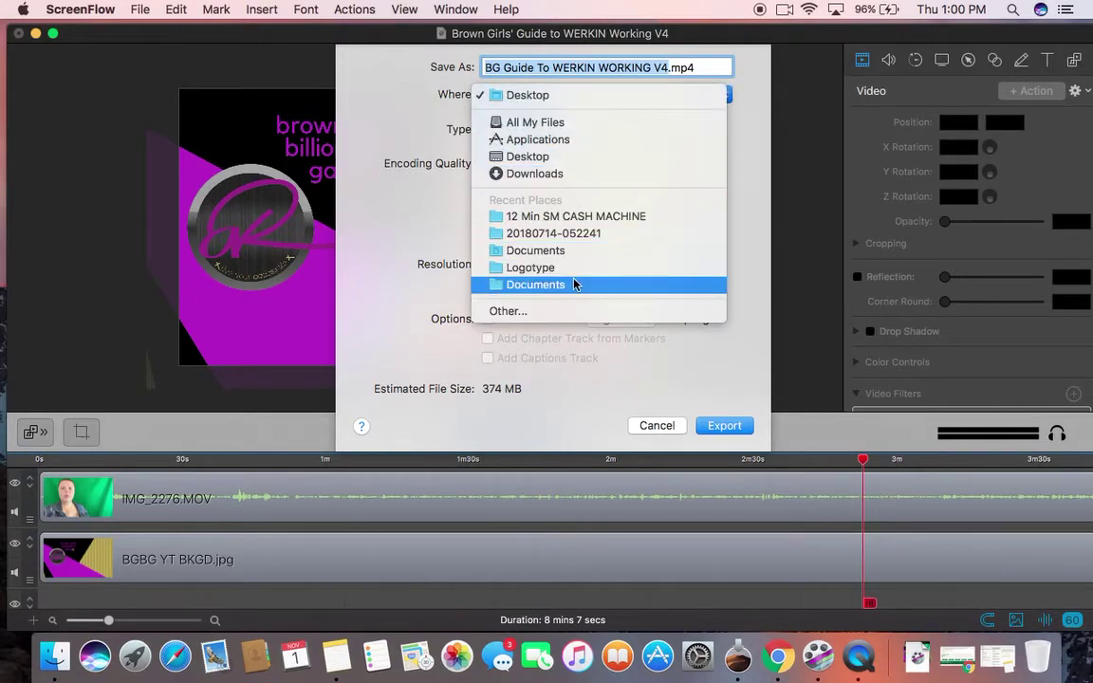
pyautogui.click(750, 148)
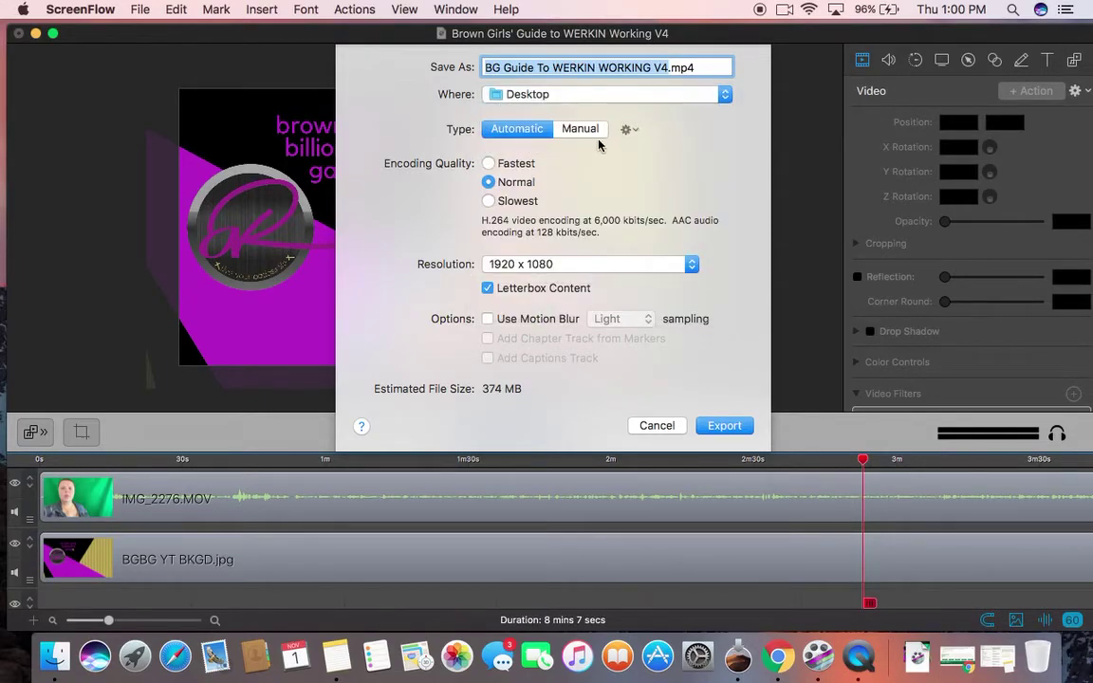
pyautogui.click(725, 426)
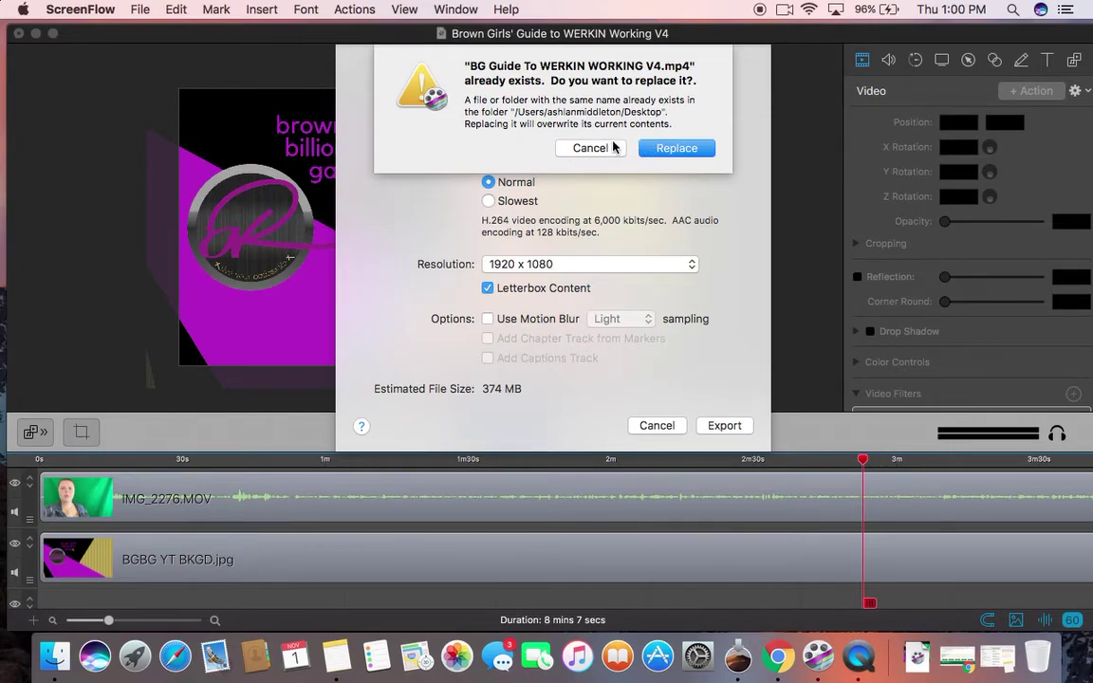
pyautogui.click(589, 148)
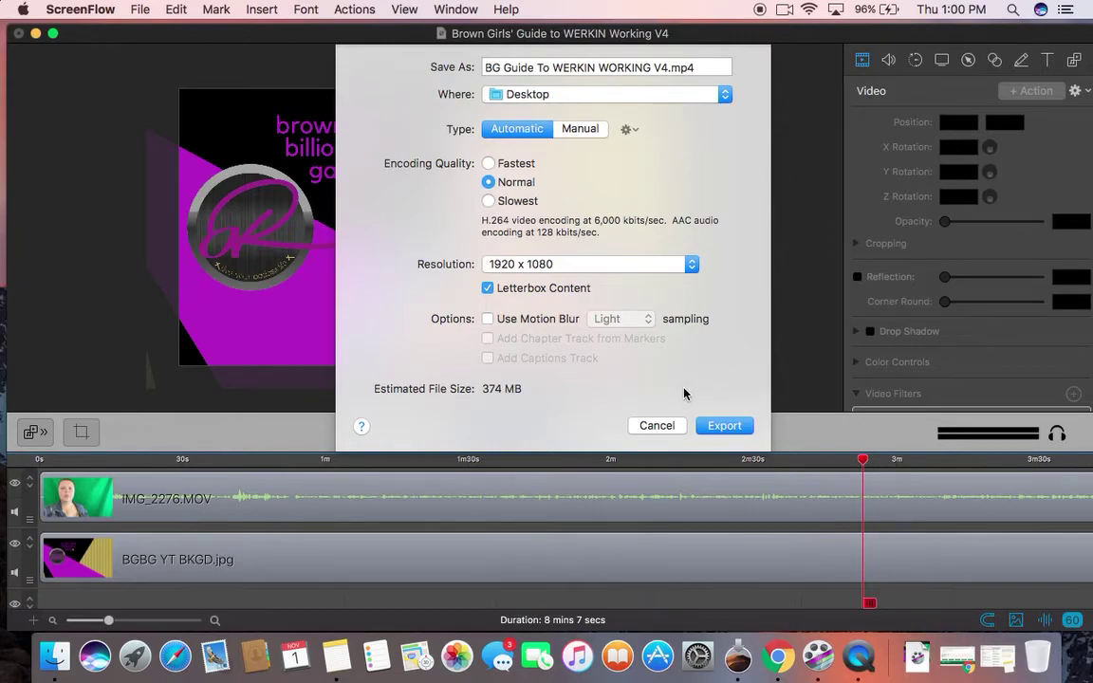
pyautogui.click(649, 426)
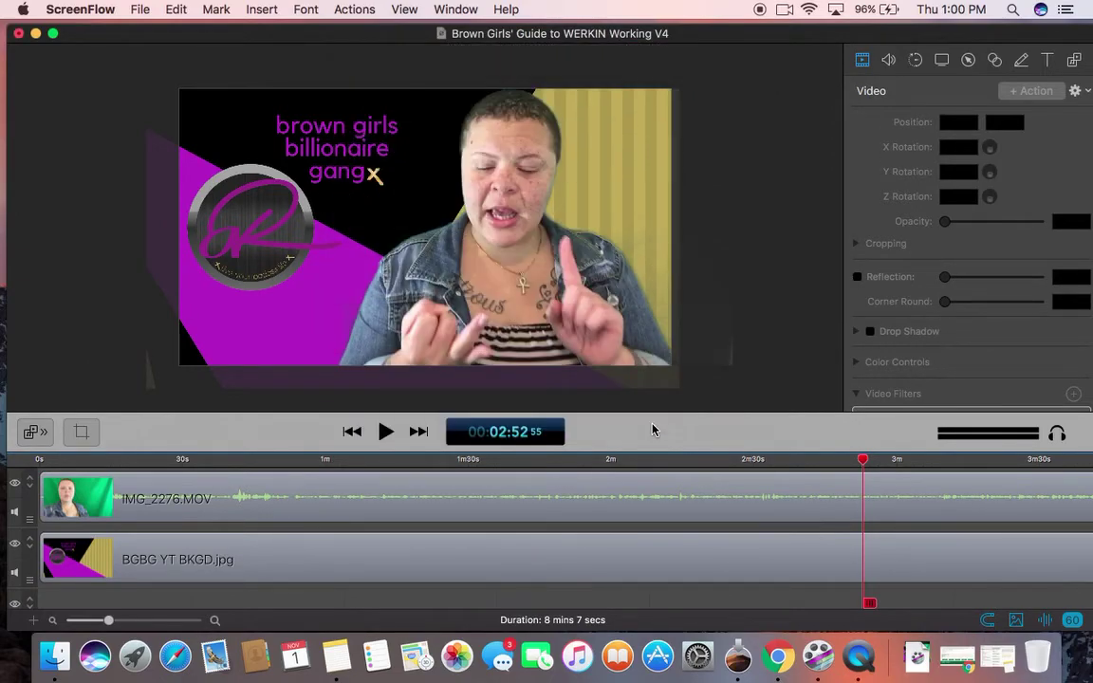
# Switch to Chrome and show the uploaded videos of the Famous Enough YouTube channel.
pyautogui.click(776, 657)
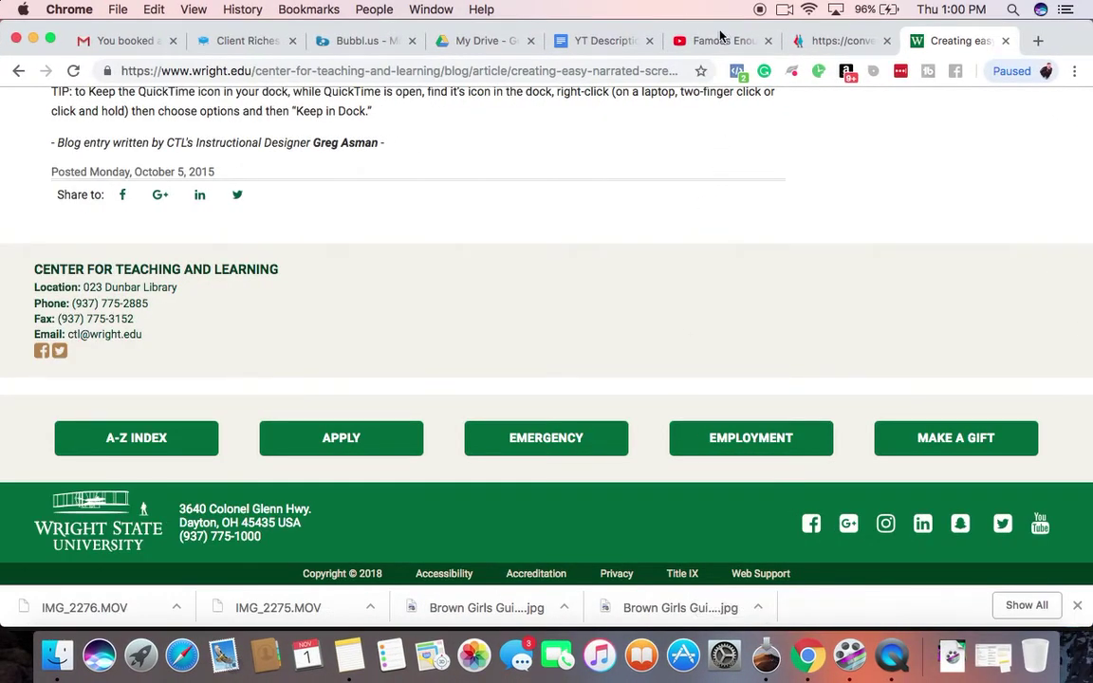
pyautogui.click(717, 44)
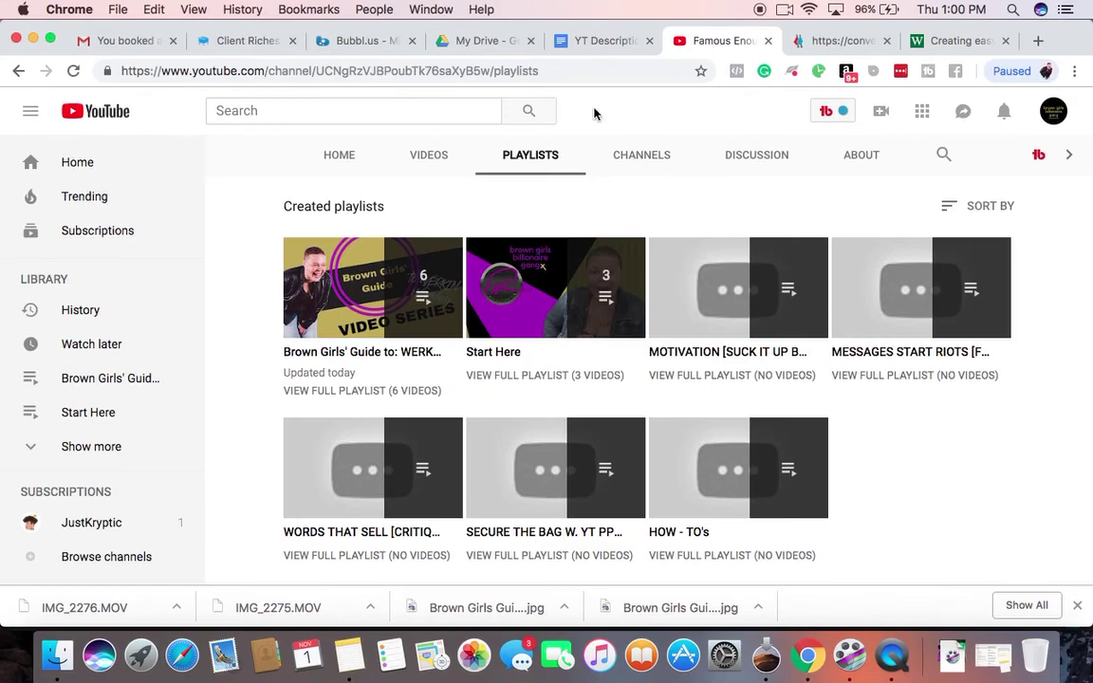
pyautogui.scroll(2, 484, 300)
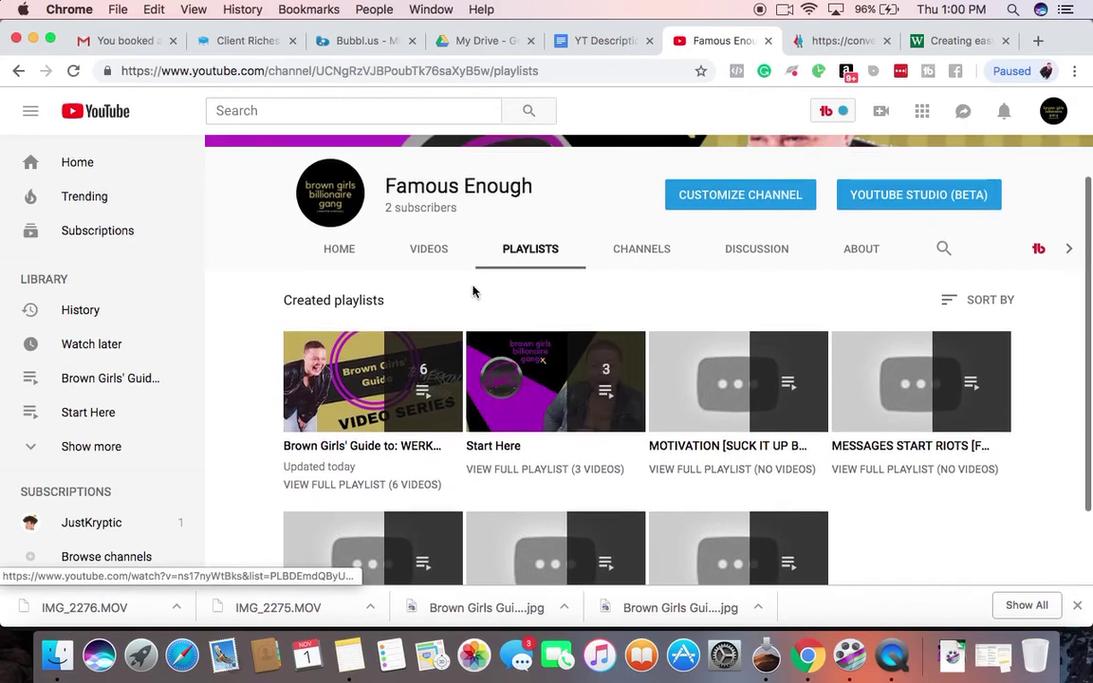
pyautogui.click(432, 249)
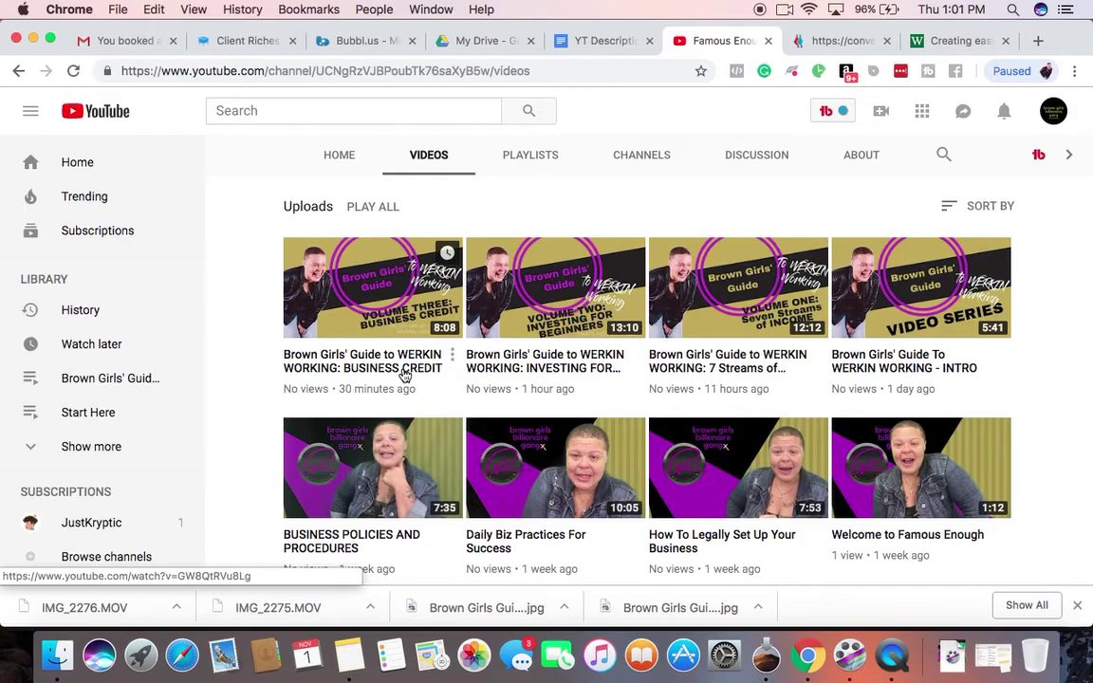
# Watch part of the video "Brown Girls' Guide To WERKIN WORKING - INTRO" and switch back to ScreenFlow.
pyautogui.click(909, 357)
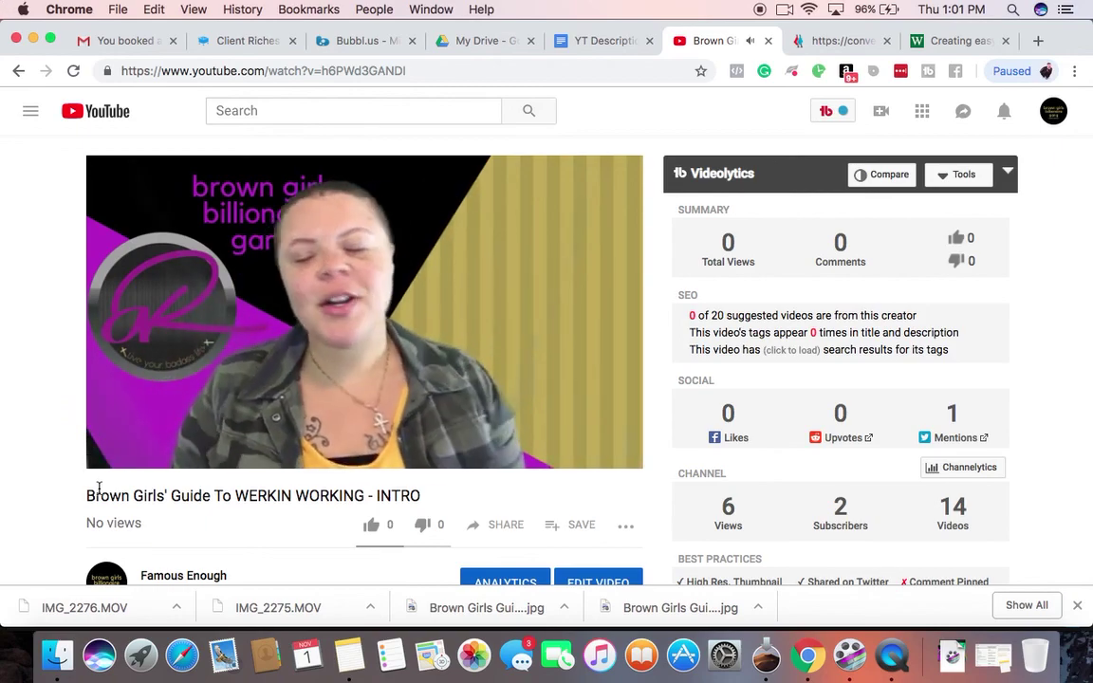
pyautogui.scroll(-2, 98, 487)
pyautogui.scroll(2, 99, 488)
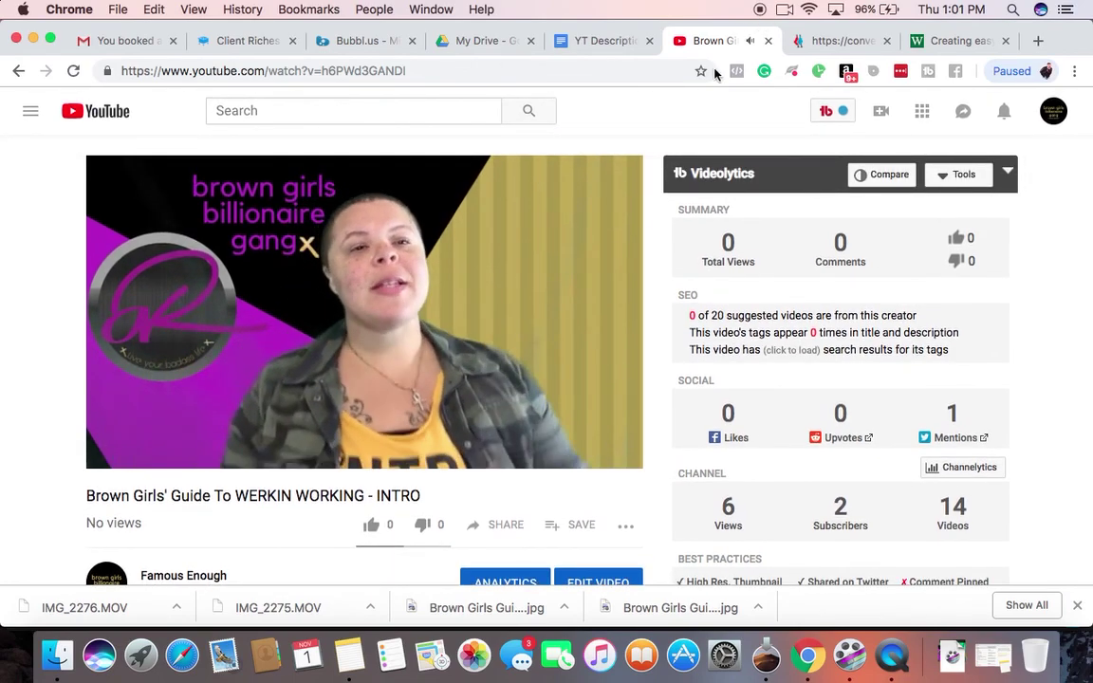
pyautogui.click(850, 655)
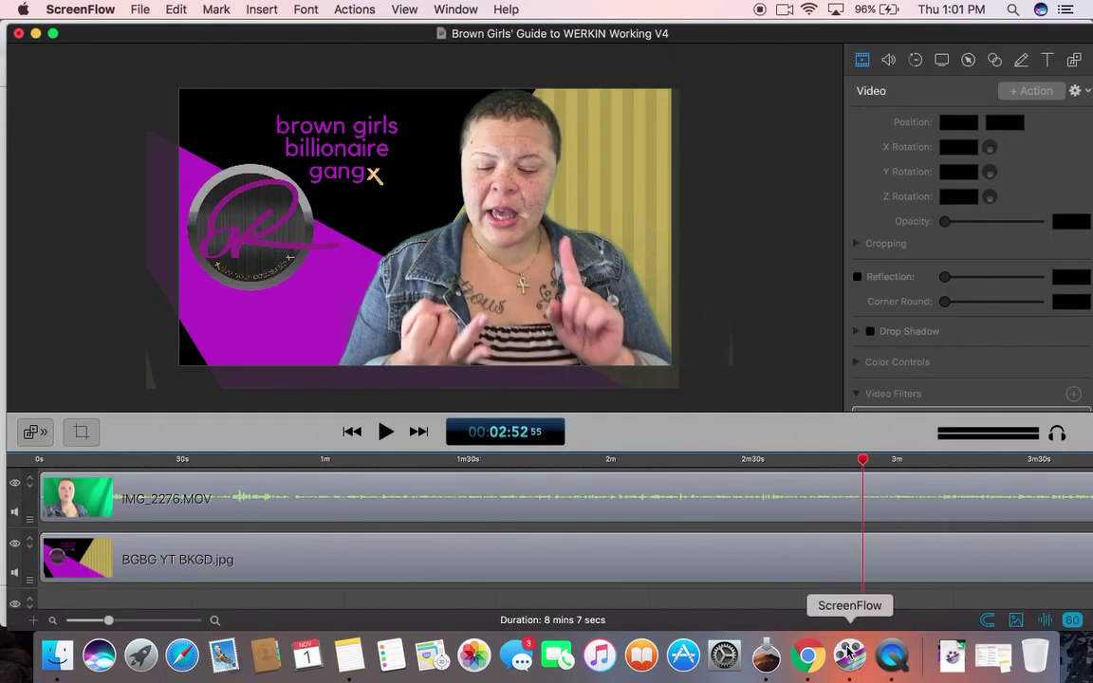